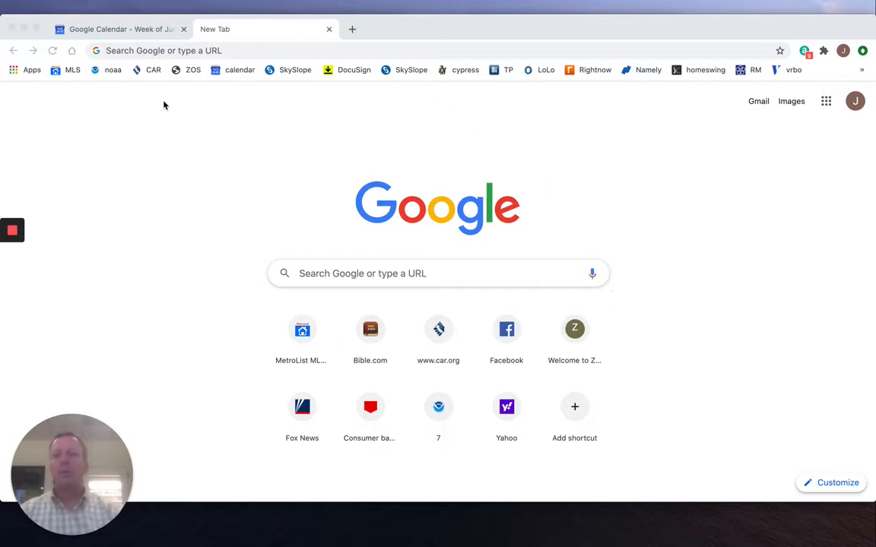
Open the California Association of REALTORS site, sign in with the saved credentials, and launch zipForm Plus.
{"action": "left_click", "coordinate": [155, 71]}
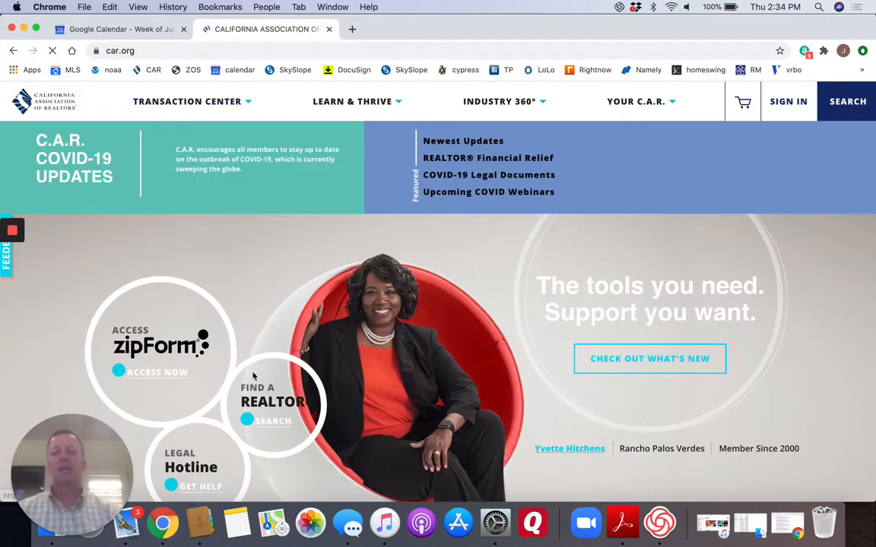
{"action": "left_click", "coordinate": [173, 372]}
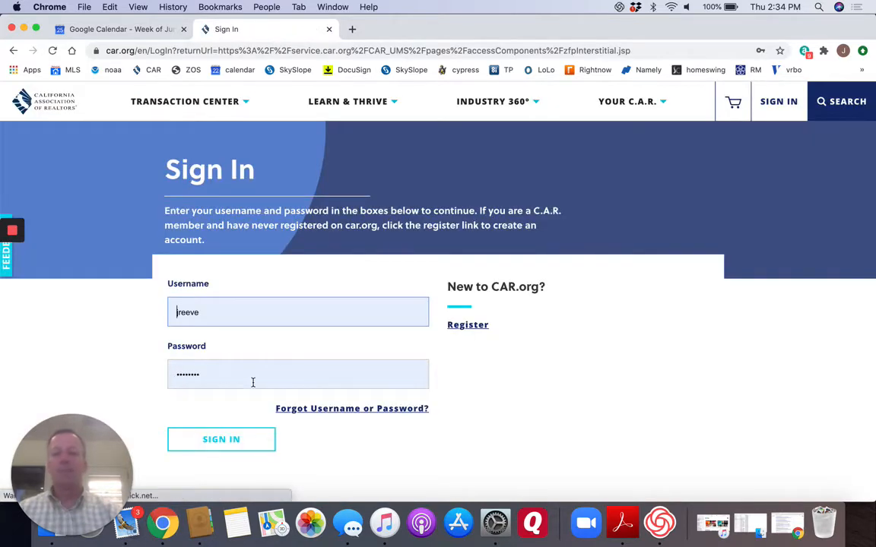
{"action": "scroll", "coordinate": [252, 383], "scroll_direction": "down", "scroll_amount": 2}
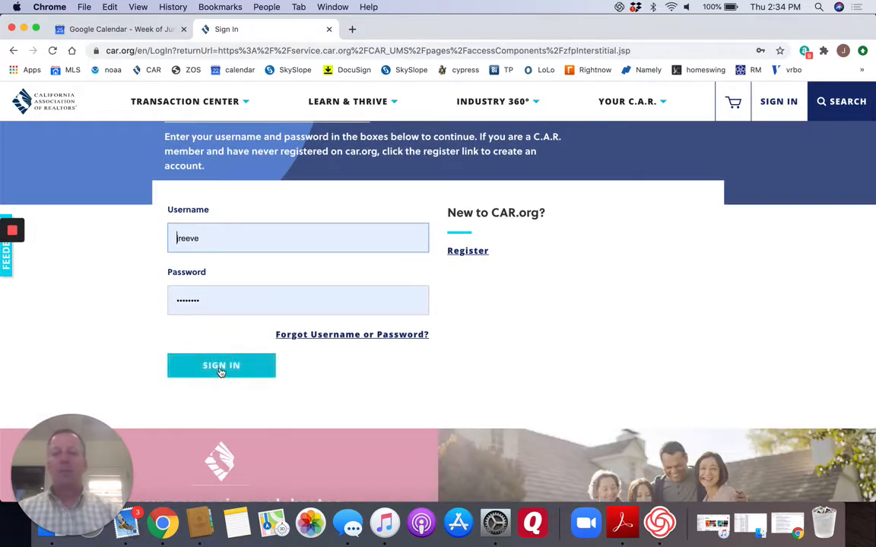
{"action": "left_click", "coordinate": [221, 367]}
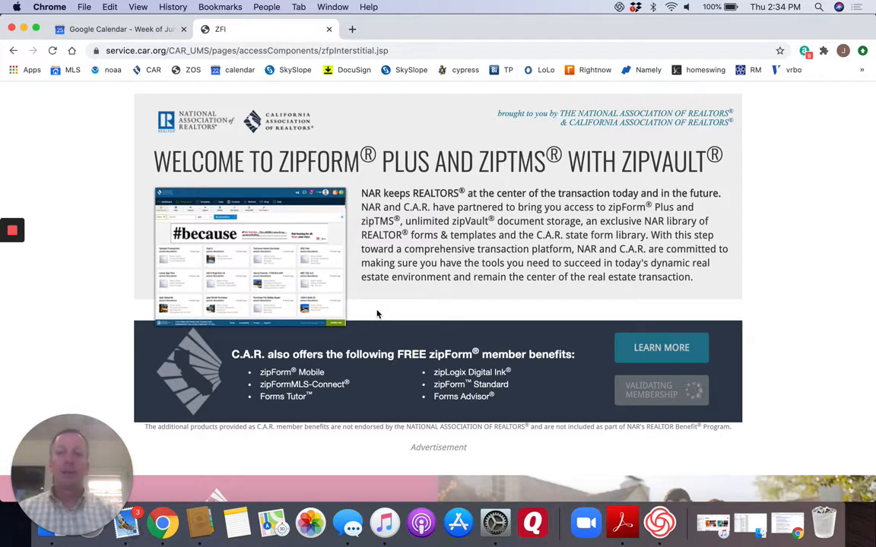
{"action": "left_click", "coordinate": [661, 391]}
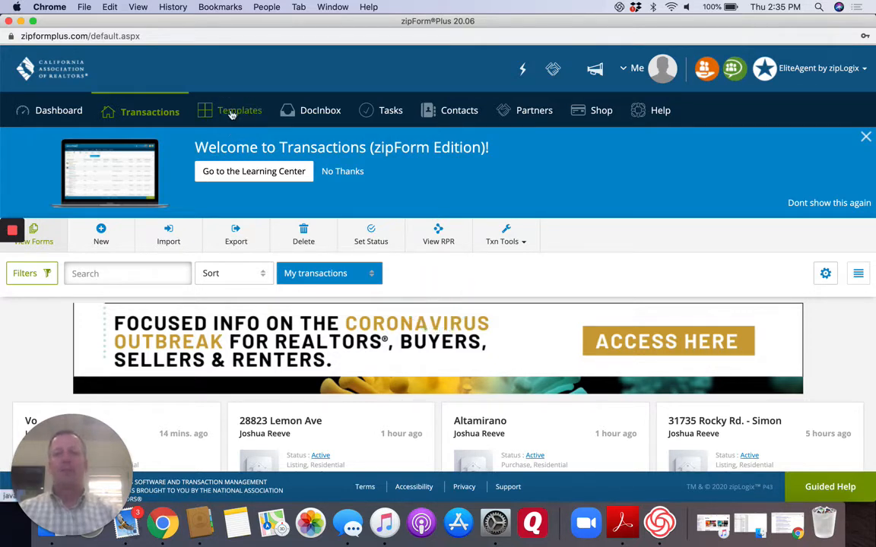
Create a new Purchase or Offer template named "Loom video training" in the Residential category.
{"action": "left_click", "coordinate": [232, 115]}
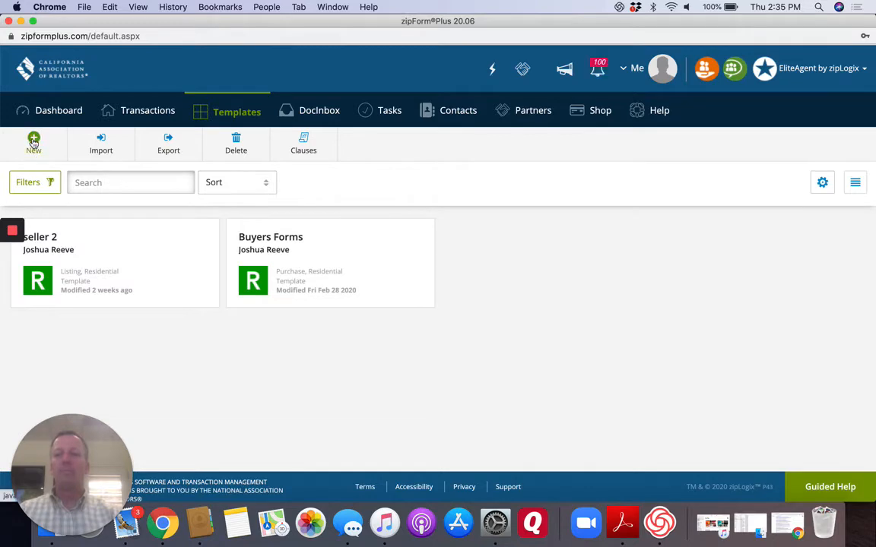
{"action": "left_click", "coordinate": [33, 143]}
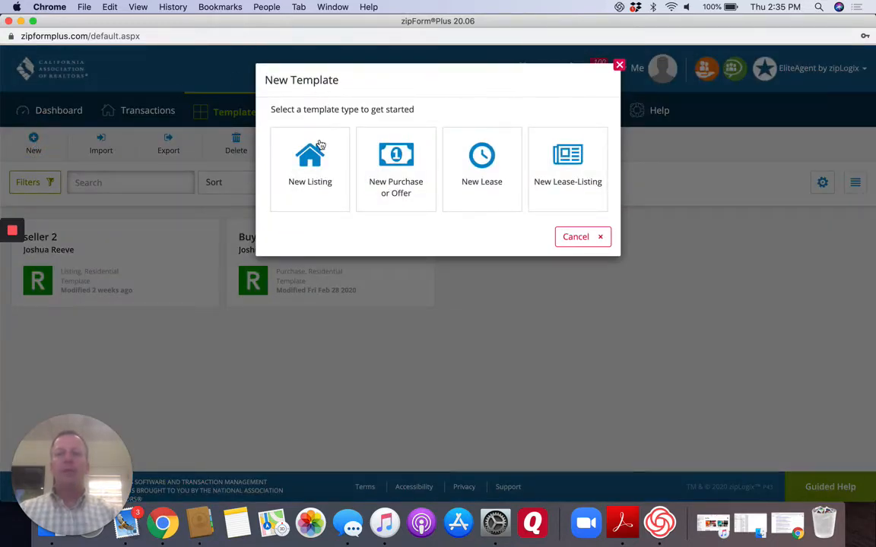
{"action": "left_click", "coordinate": [391, 164]}
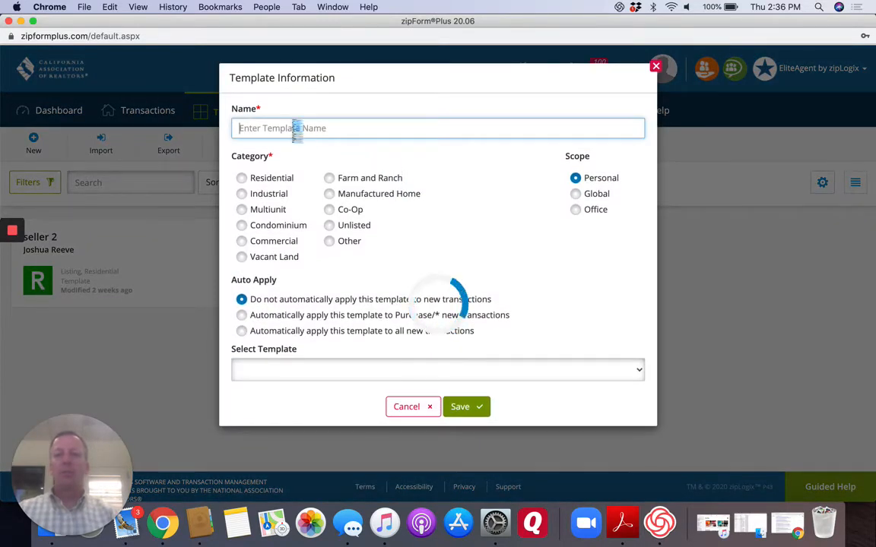
{"action": "type", "text": "L"}
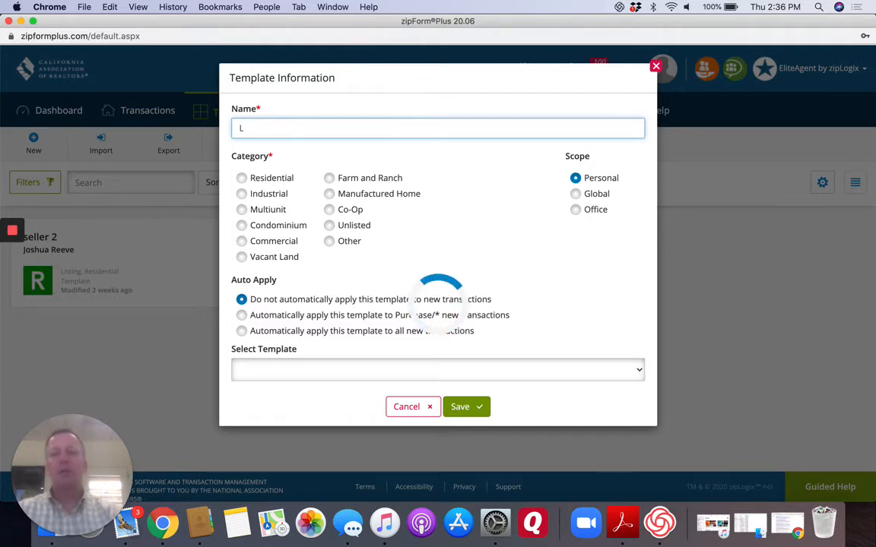
{"action": "type", "text": "oom video "}
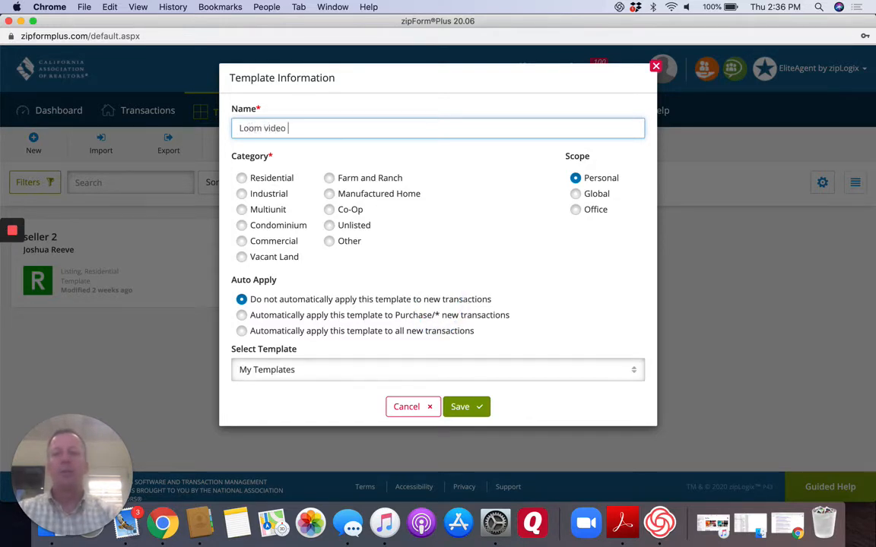
{"action": "type", "text": "training"}
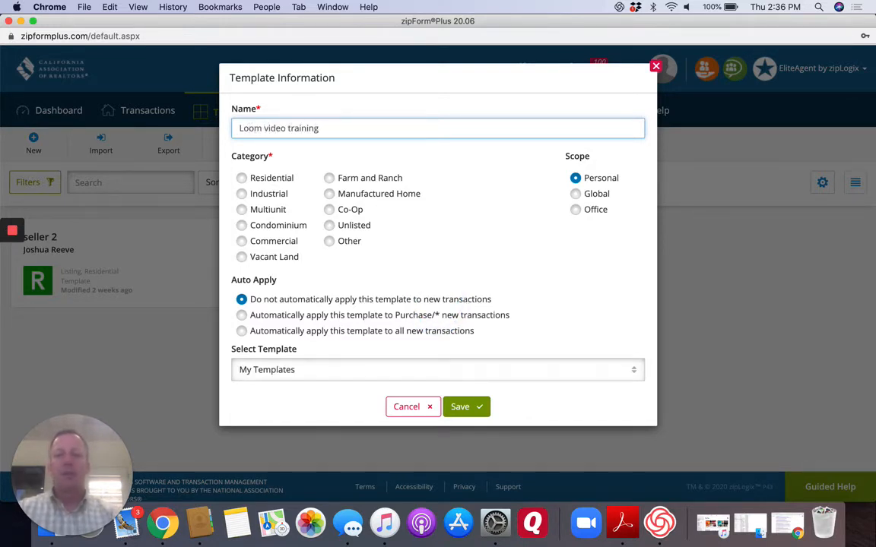
{"action": "left_click", "coordinate": [242, 178]}
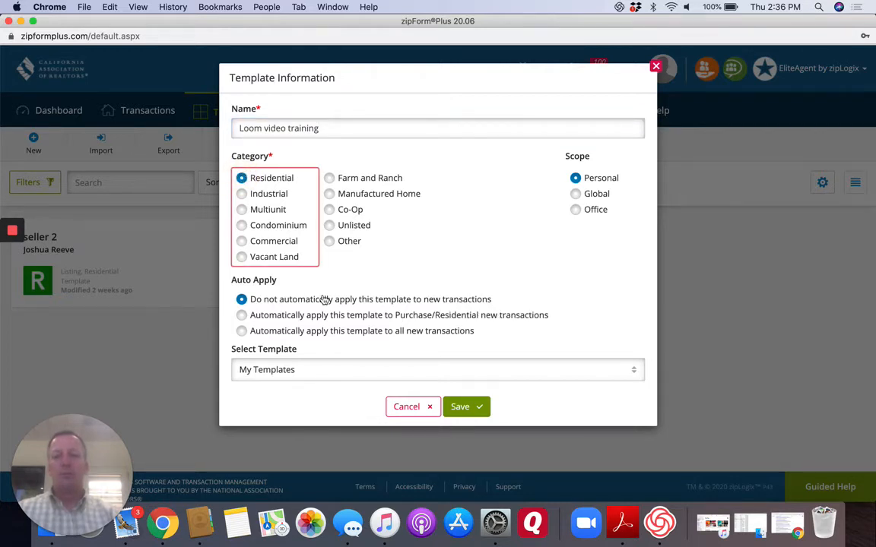
{"action": "left_click", "coordinate": [461, 409]}
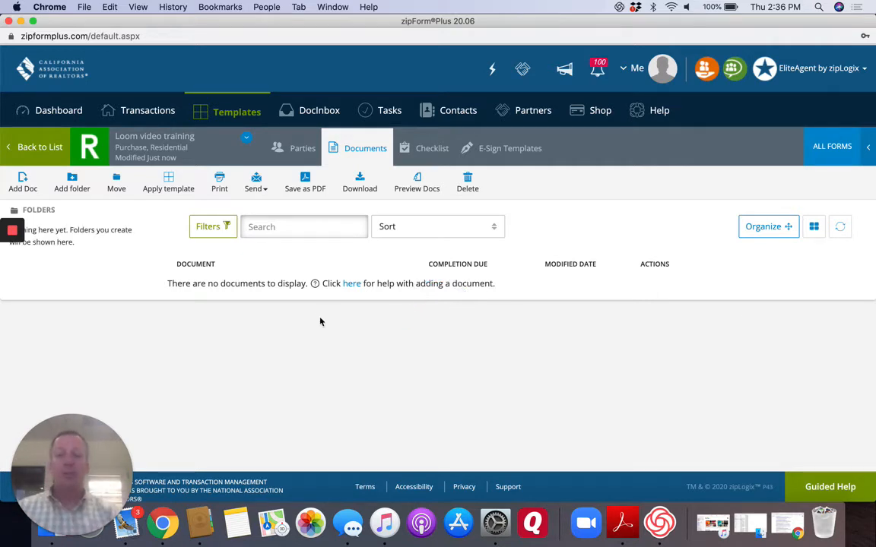
Add the RPA Financing Worksheet and the Residential Purchase Agreement - 12/18 from the C.A.R. form library to the template.
{"action": "left_click", "coordinate": [826, 149]}
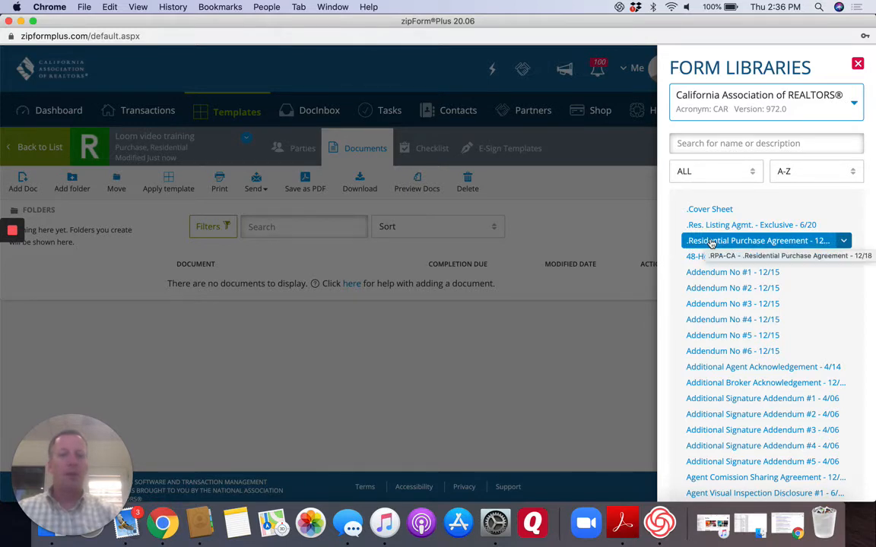
{"action": "left_click", "coordinate": [705, 142]}
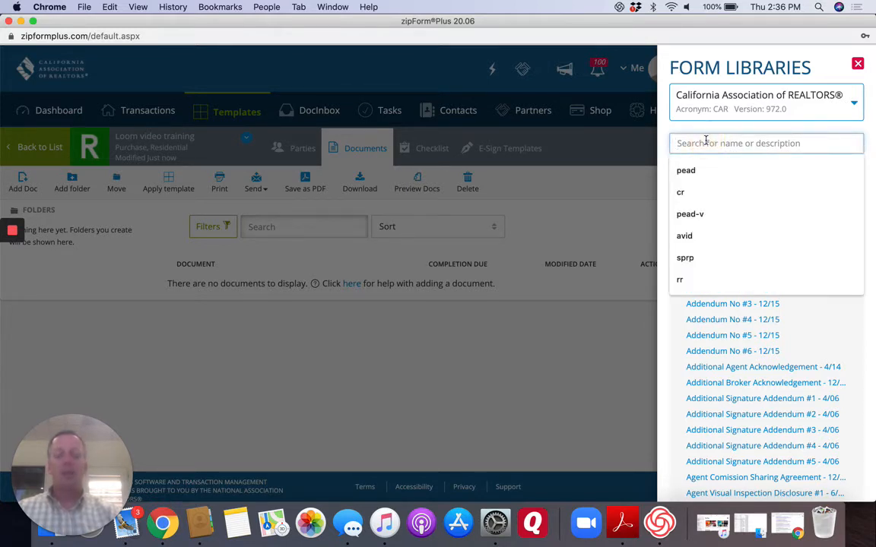
{"action": "type", "text": "fin"}
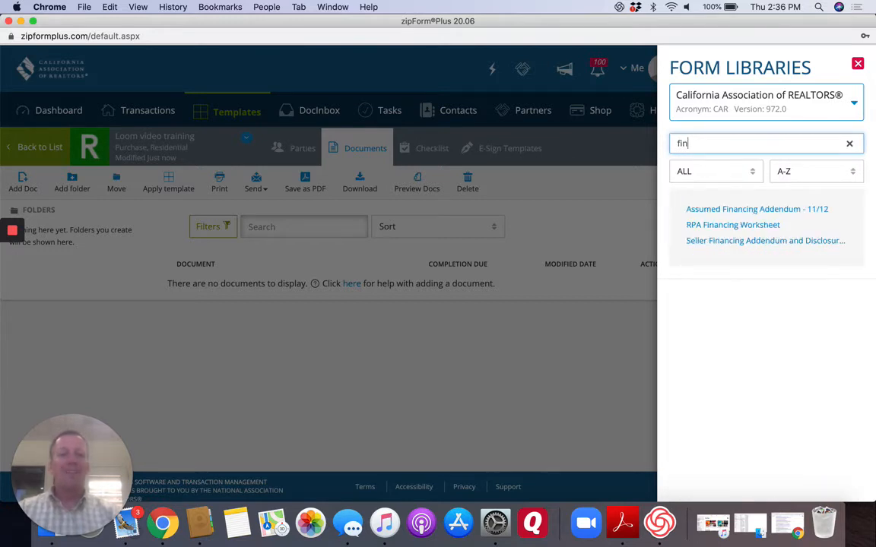
{"action": "left_click", "coordinate": [722, 228]}
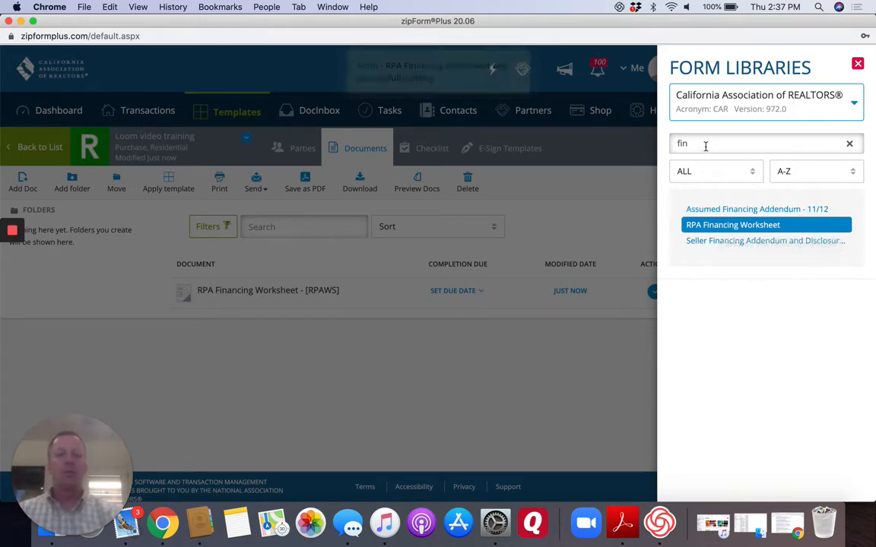
{"action": "left_click", "coordinate": [850, 142]}
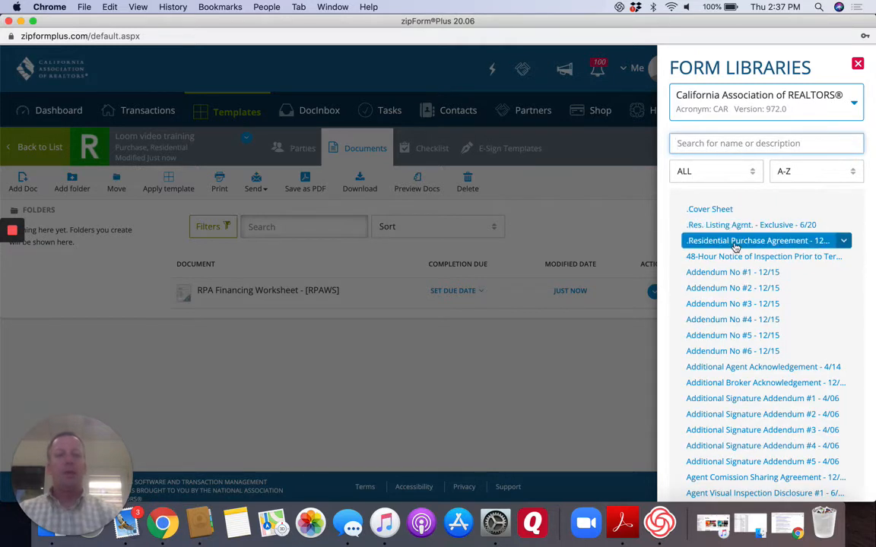
{"action": "left_click", "coordinate": [734, 241]}
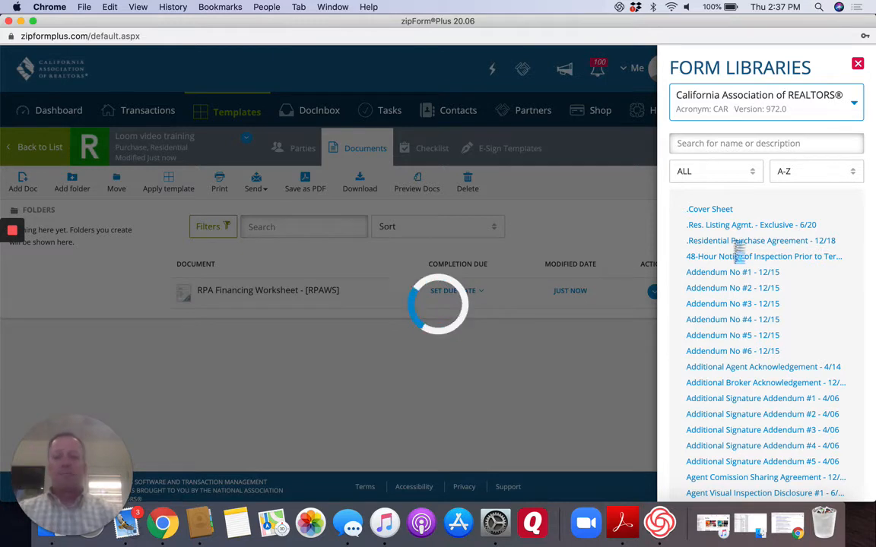
Find "pead-v" in the form library, add the Coronavirus Property Entry Advisory and Declaration - Visitor form, and close the library.
{"action": "left_click", "coordinate": [701, 145]}
{"action": "type", "text": "pea"}
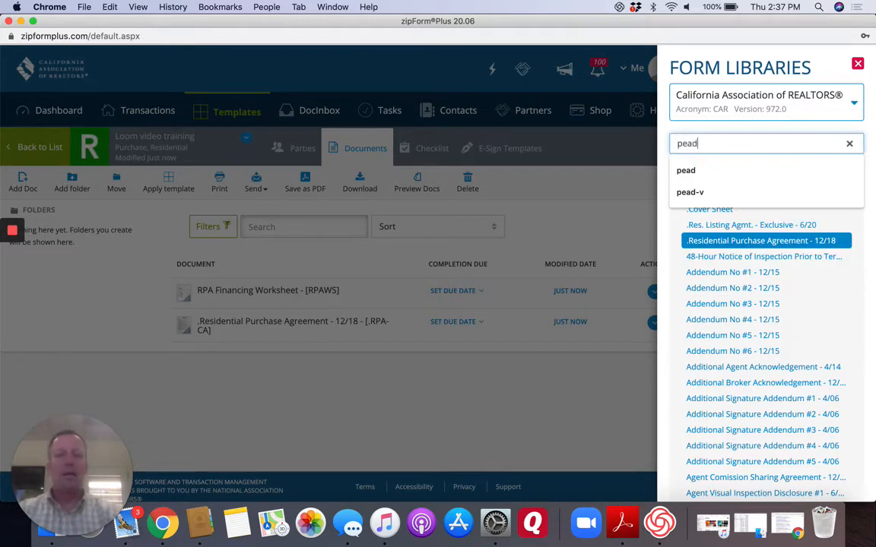
{"action": "type", "text": "d"}
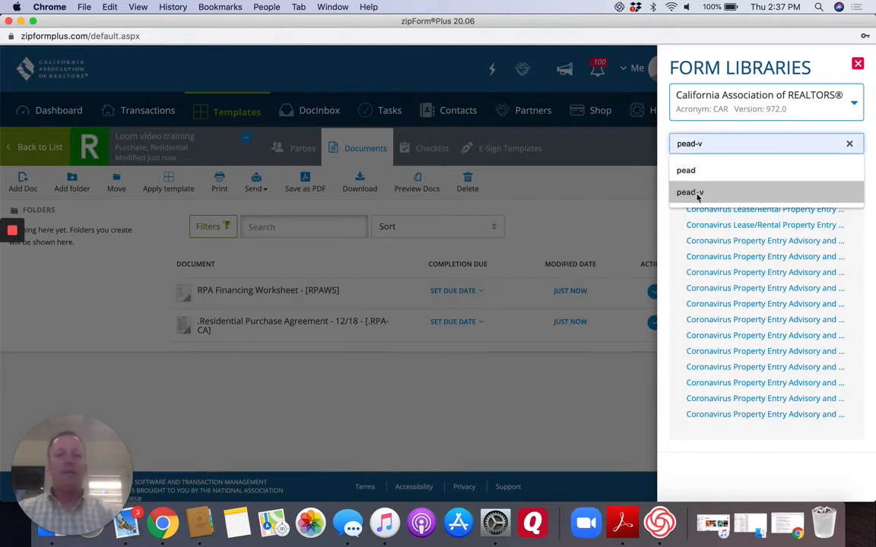
{"action": "left_click", "coordinate": [690, 191]}
{"action": "left_click", "coordinate": [709, 210]}
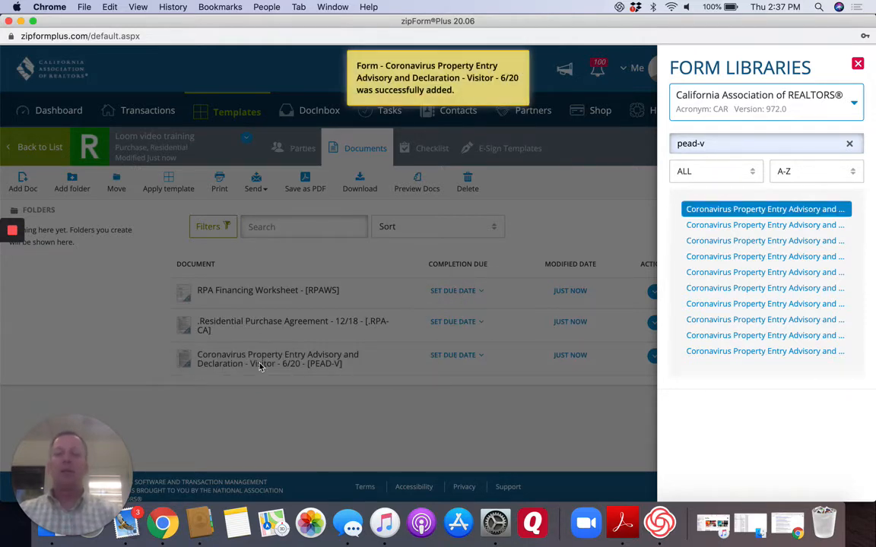
{"action": "left_click", "coordinate": [286, 391]}
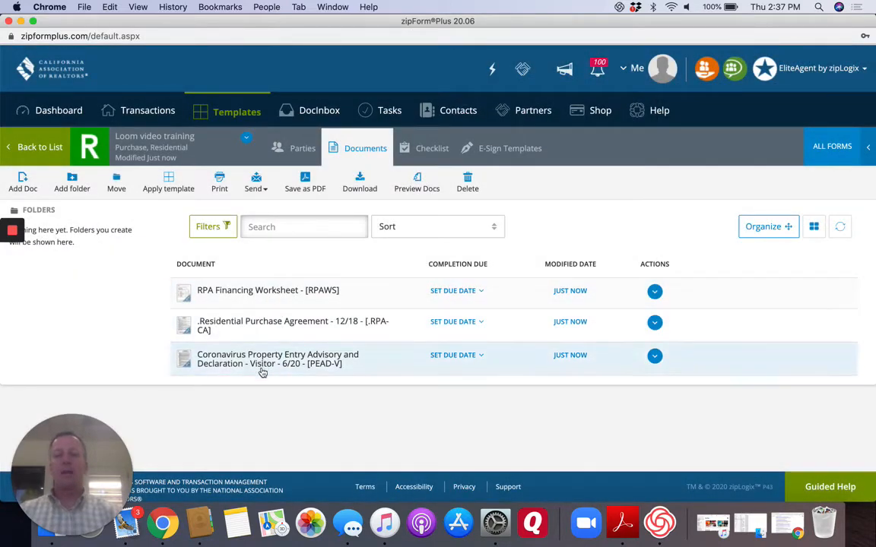
Review the price, deposit and loan sections of the RPA Financing Worksheet, then return to the template's document list.
{"action": "left_click", "coordinate": [266, 290]}
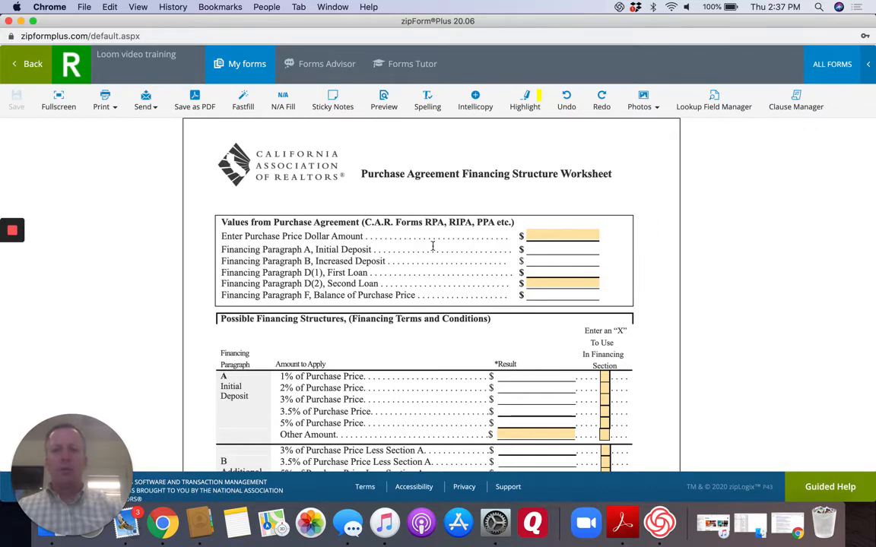
{"action": "scroll", "coordinate": [499, 319], "scroll_direction": "down", "scroll_amount": 3}
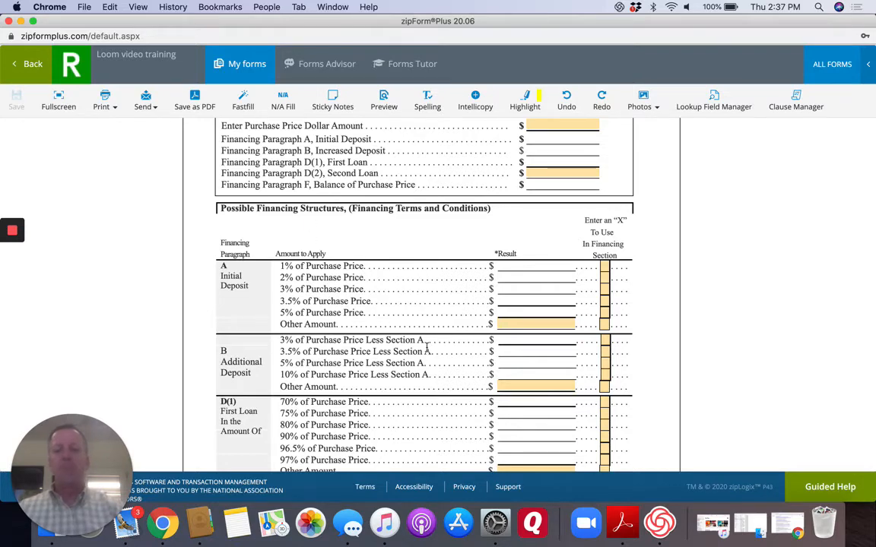
{"action": "scroll", "coordinate": [426, 347], "scroll_direction": "down", "scroll_amount": 3}
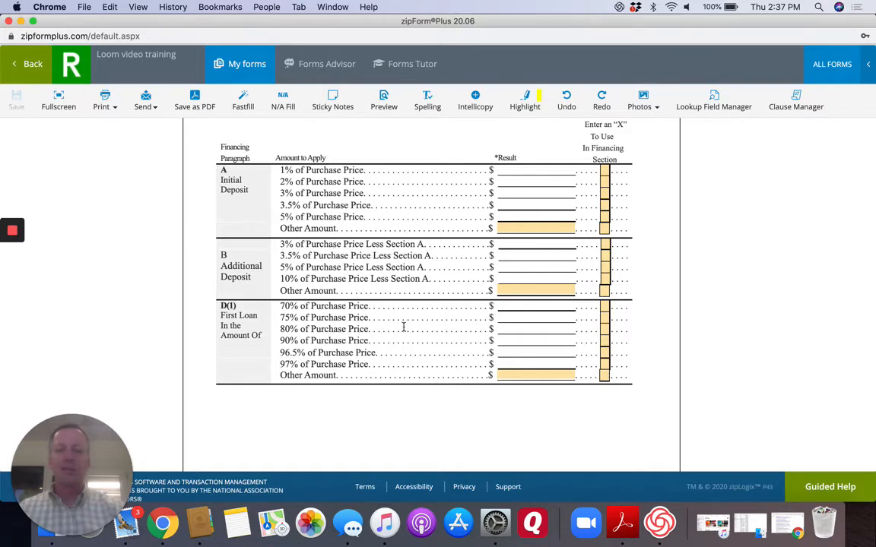
{"action": "scroll", "coordinate": [404, 327], "scroll_direction": "down", "scroll_amount": 2}
{"action": "scroll", "coordinate": [403, 327], "scroll_direction": "up", "scroll_amount": 9}
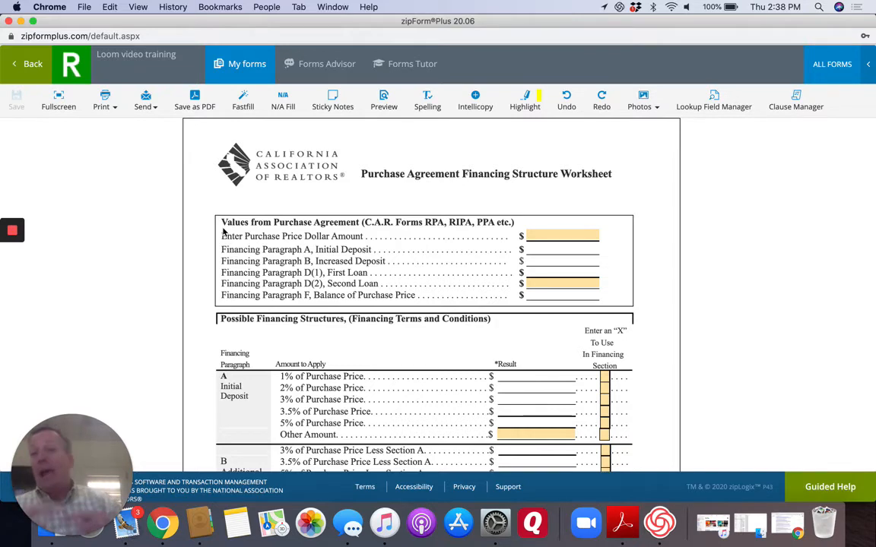
{"action": "left_click", "coordinate": [32, 68]}
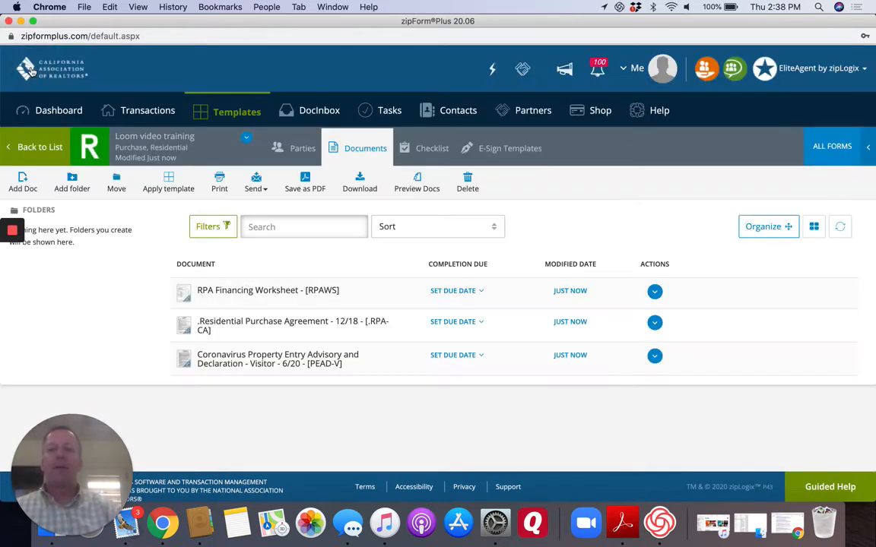
Open the Residential Purchase Agreement and enter "PMZ Real Estate" as the Agent brokerage firm on the agency relationship disclosure.
{"action": "left_click", "coordinate": [259, 324]}
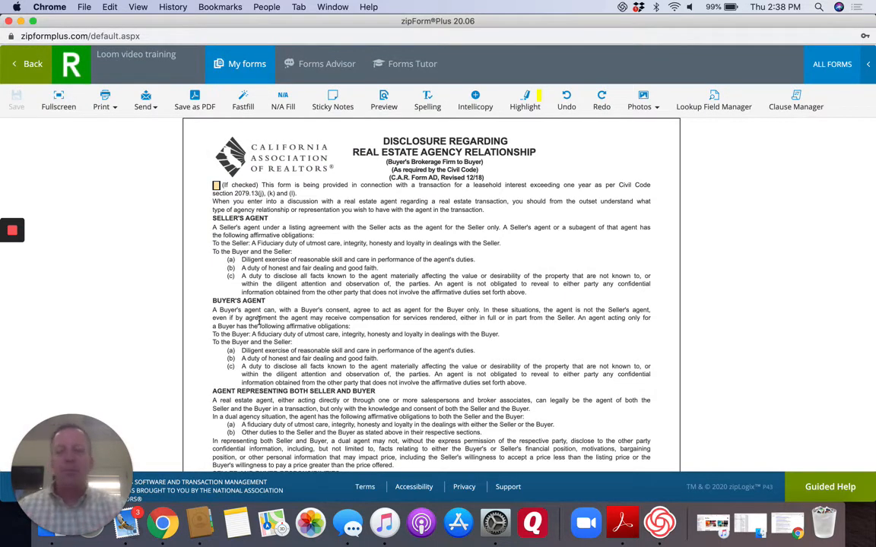
{"action": "scroll", "coordinate": [402, 304], "scroll_direction": "down", "scroll_amount": 10}
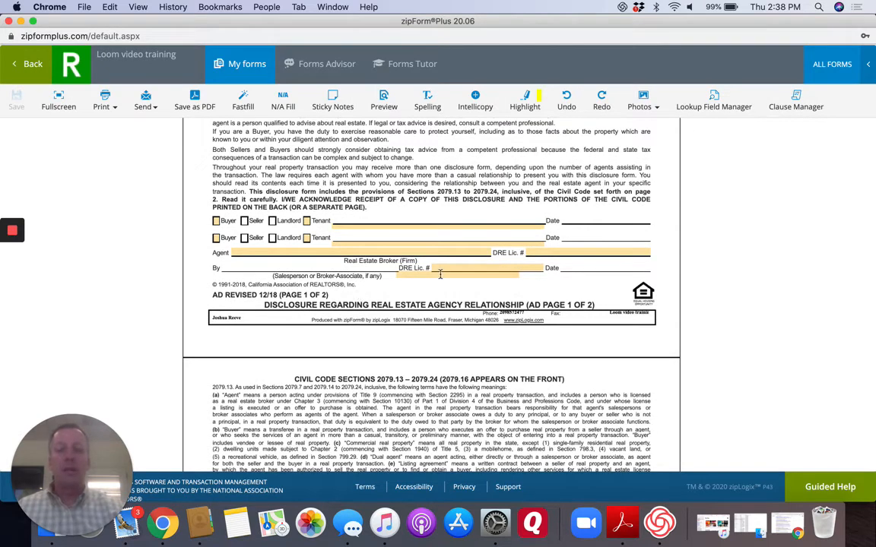
{"action": "left_click", "coordinate": [453, 268]}
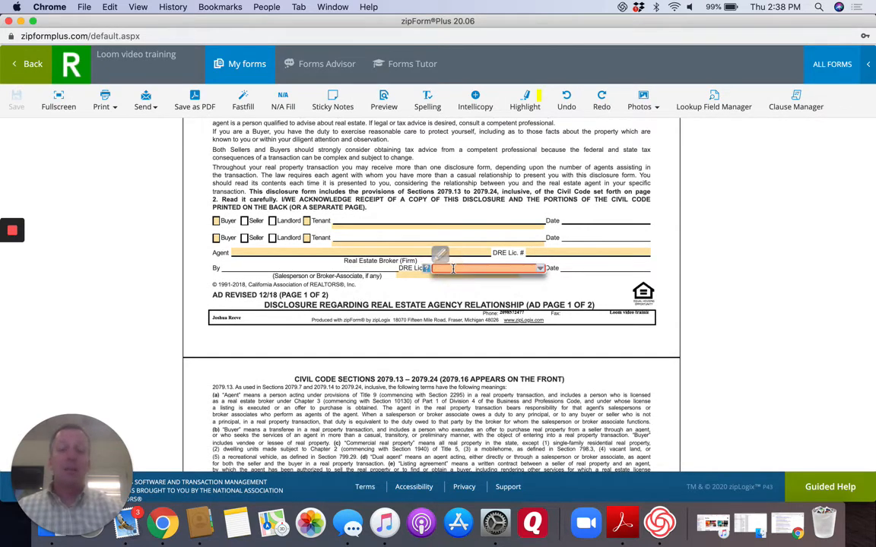
{"action": "left_click", "coordinate": [370, 252]}
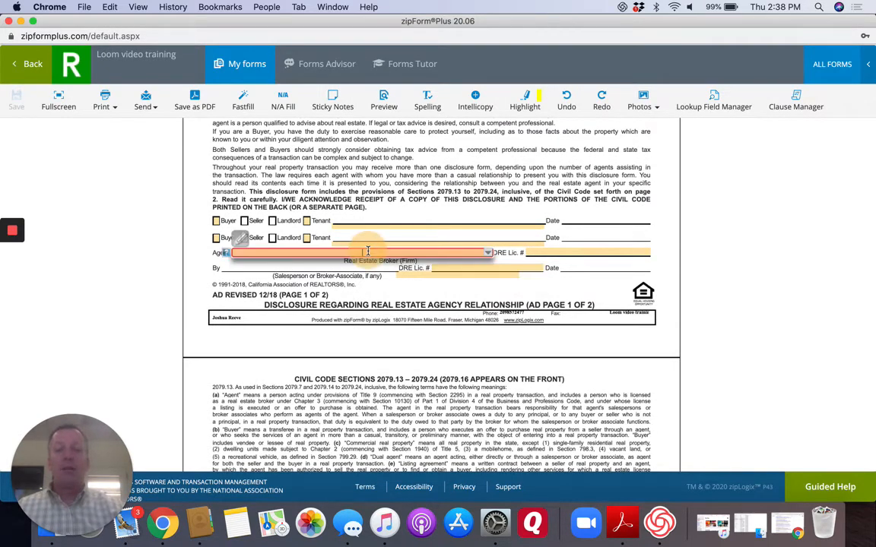
{"action": "type", "text": "PMZ R"}
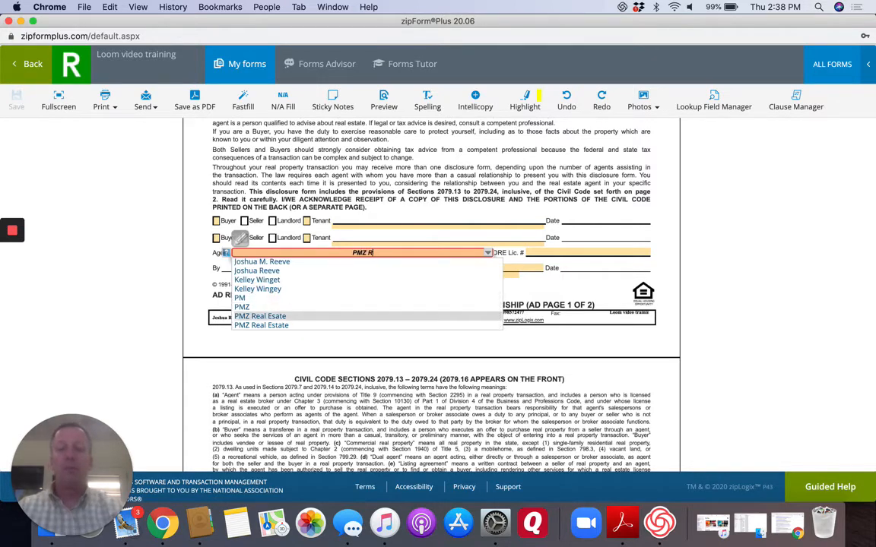
{"action": "type", "text": "eal Estate"}
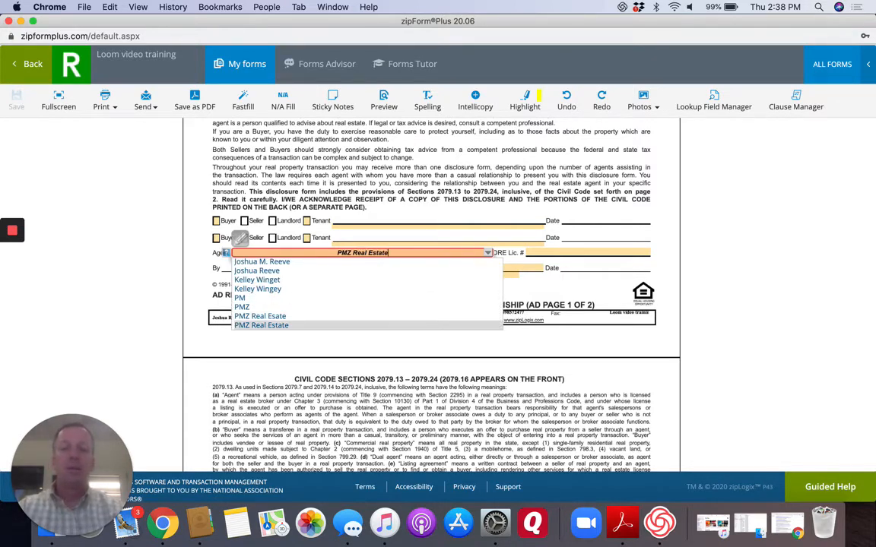
{"action": "key", "text": "Return"}
{"action": "key", "text": "Tab"}
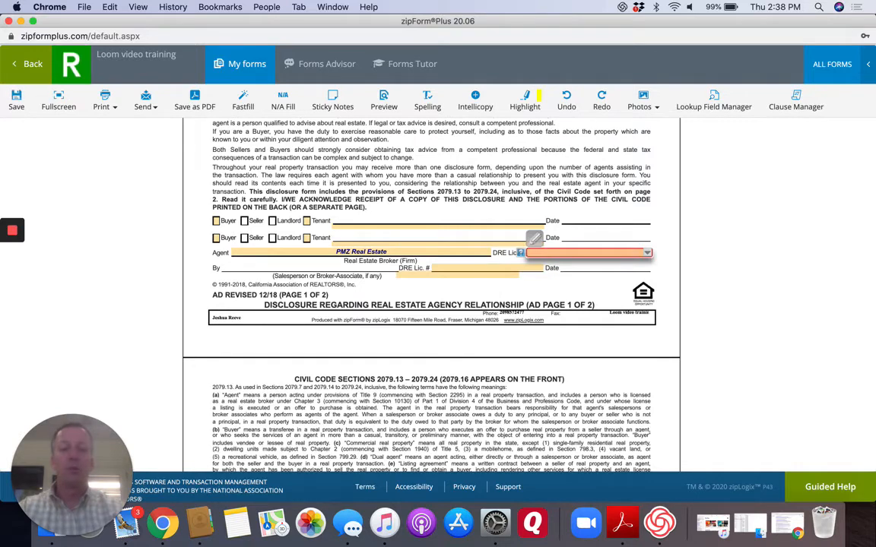
Fill in the brokerage's DRE license number, the agent's full name and the agent's license number on the agency relationship disclosure.
{"action": "type", "text": "0040"}
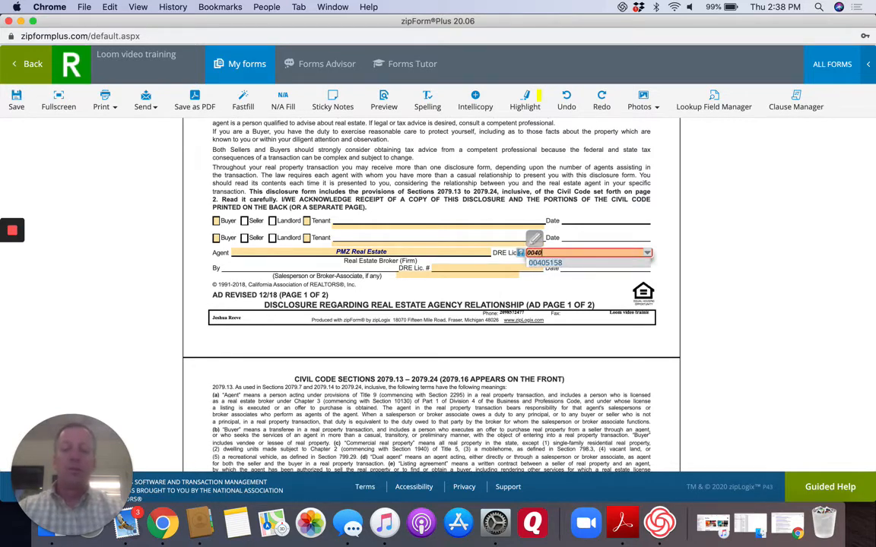
{"action": "type", "text": "5158"}
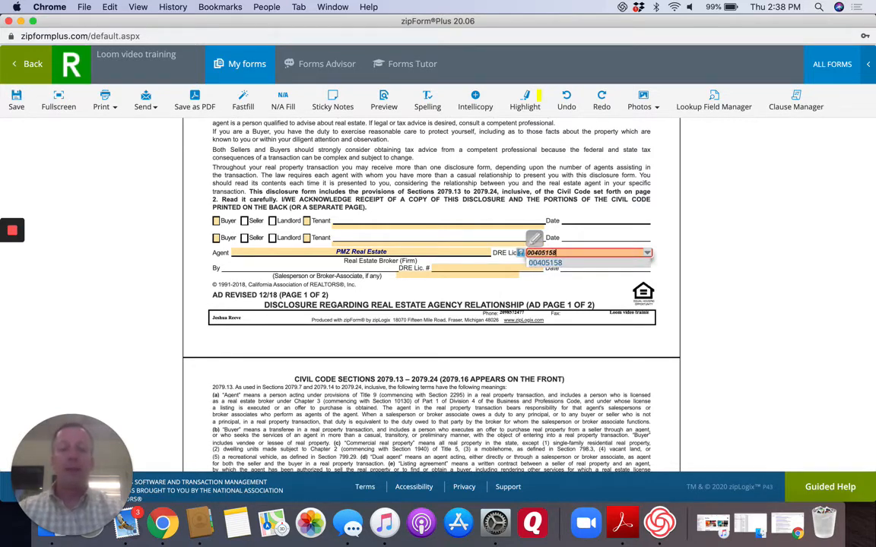
{"action": "key", "text": "Tab"}
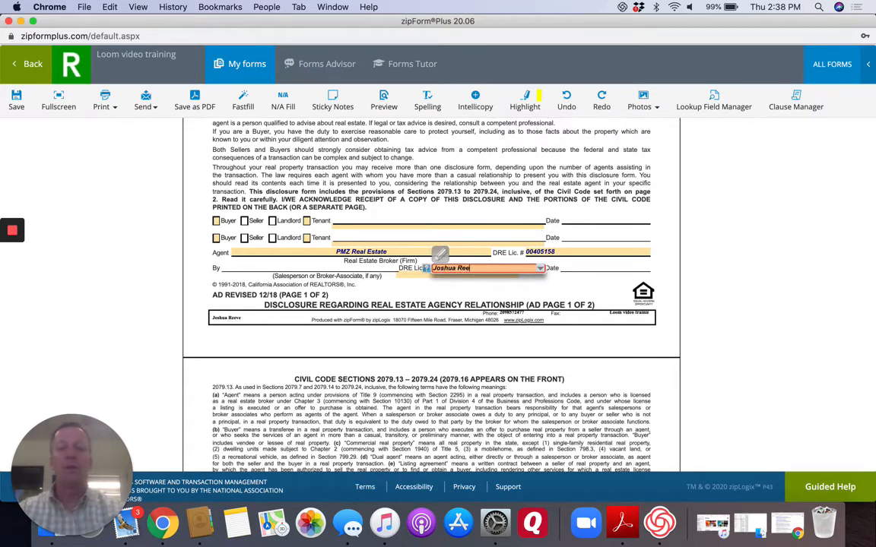
{"action": "key", "text": "Tab"}
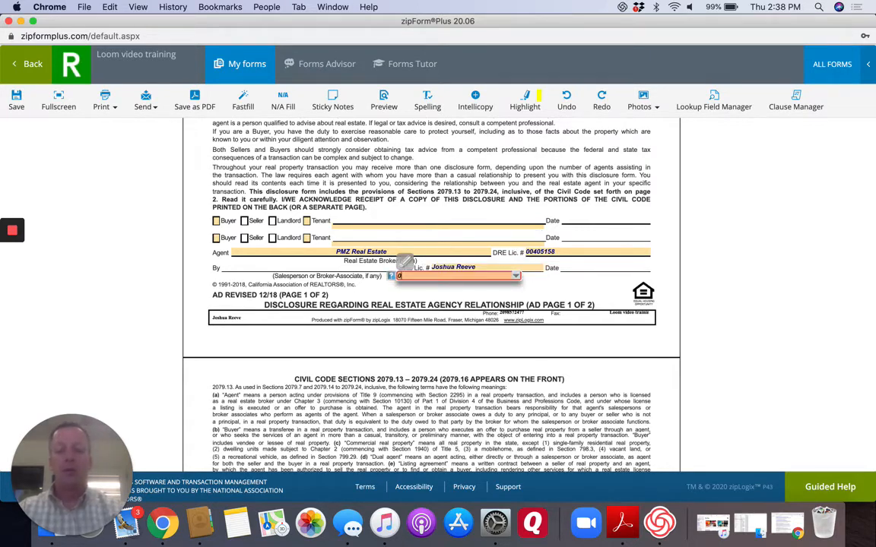
{"action": "type", "text": "01986852"}
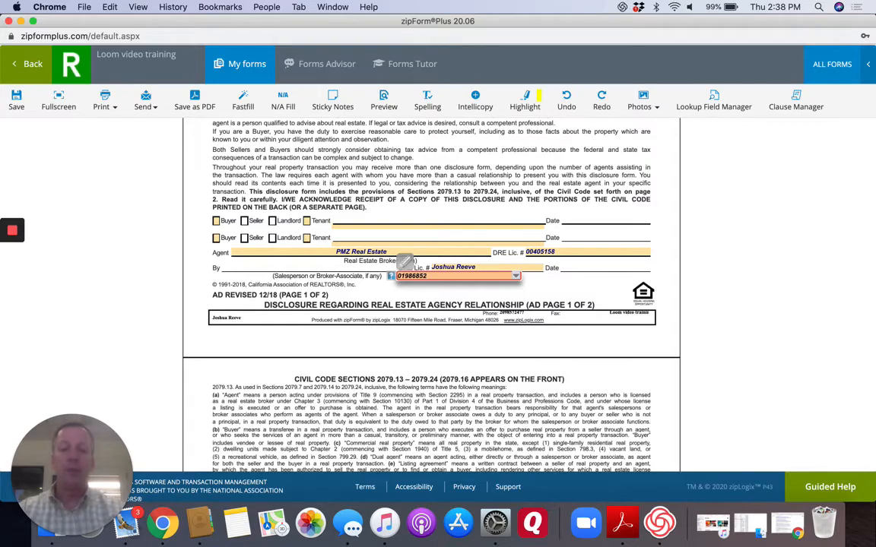
{"action": "key", "text": "Tab"}
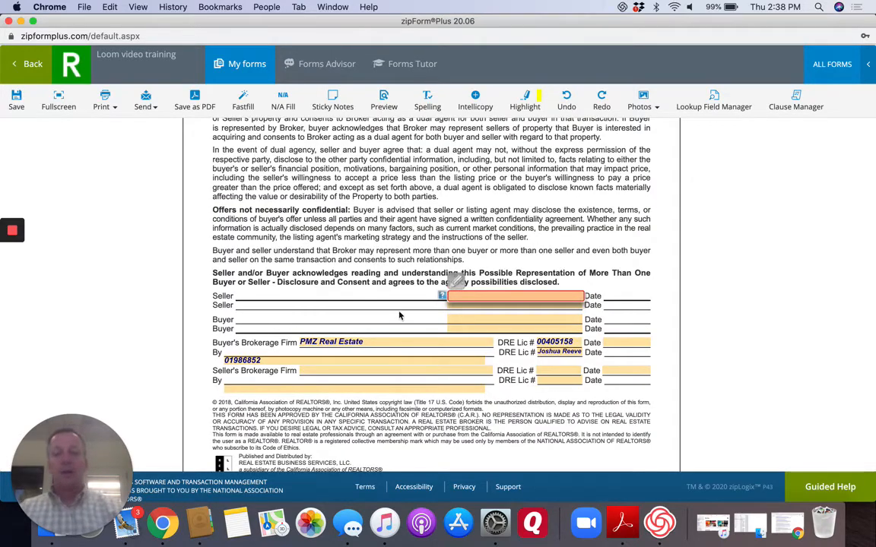
Mark the Buyer checkbox on both signature lines of the agency relationship disclosure.
{"action": "scroll", "coordinate": [454, 315], "scroll_direction": "up", "scroll_amount": 15}
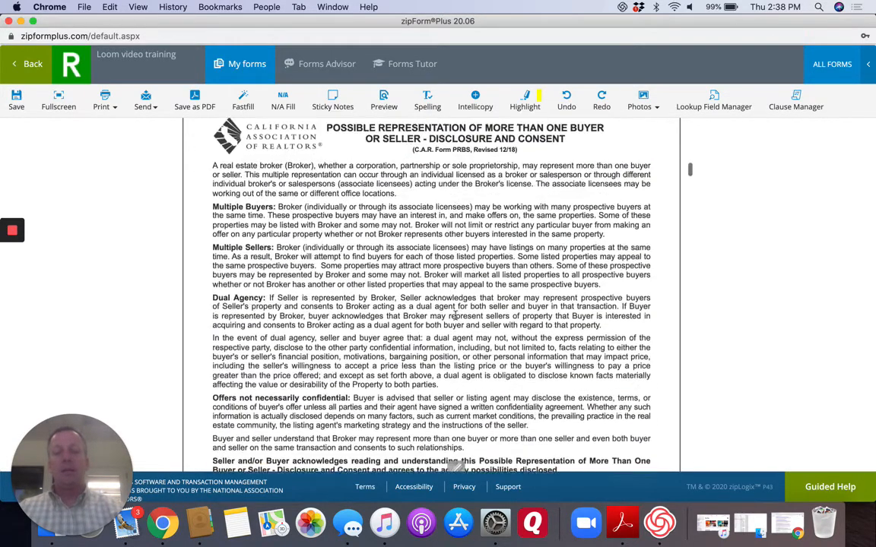
{"action": "scroll", "coordinate": [456, 319], "scroll_direction": "down", "scroll_amount": 3}
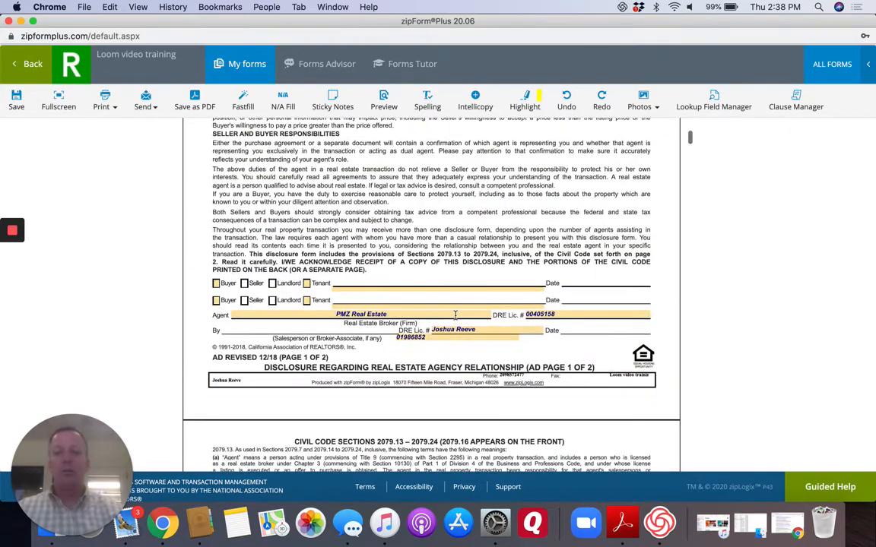
{"action": "left_click", "coordinate": [216, 283]}
{"action": "left_click", "coordinate": [220, 300]}
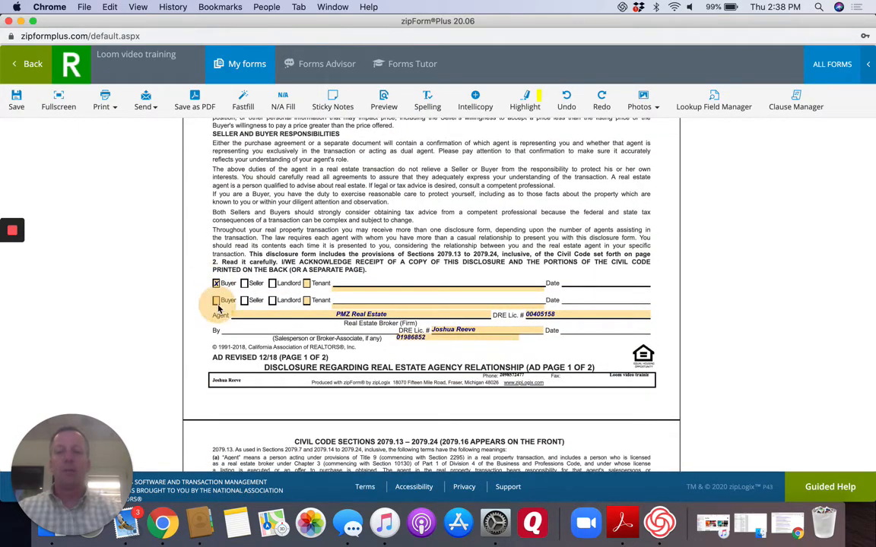
{"action": "left_click", "coordinate": [217, 301]}
Set the close of escrow to 35 days after acceptance in the offer section of the Residential Purchase Agreement.
{"action": "scroll", "coordinate": [388, 313], "scroll_direction": "down", "scroll_amount": 15}
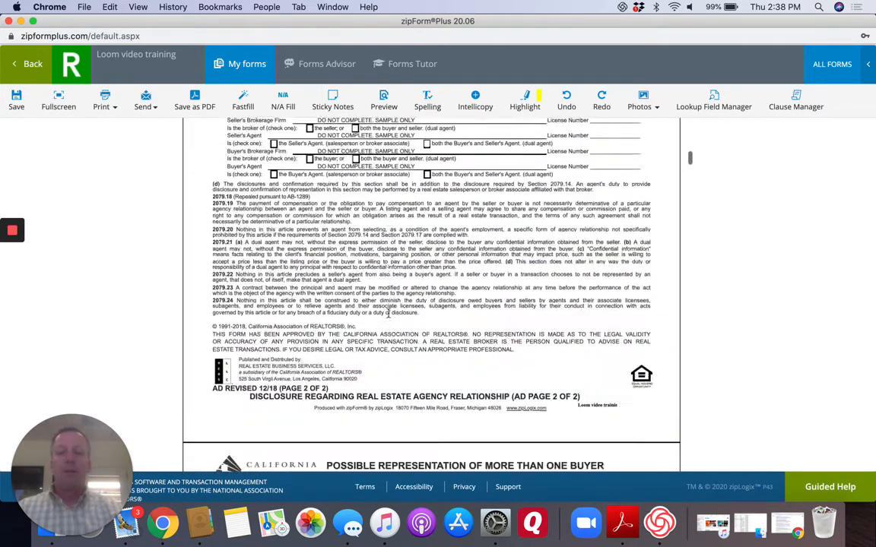
{"action": "scroll", "coordinate": [388, 313], "scroll_direction": "down", "scroll_amount": 2}
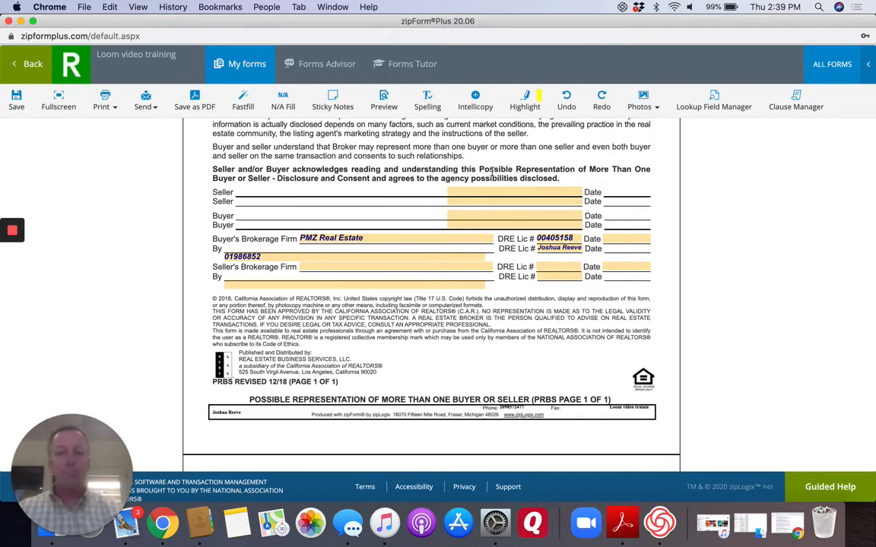
{"action": "scroll", "coordinate": [384, 276], "scroll_direction": "down", "scroll_amount": 10}
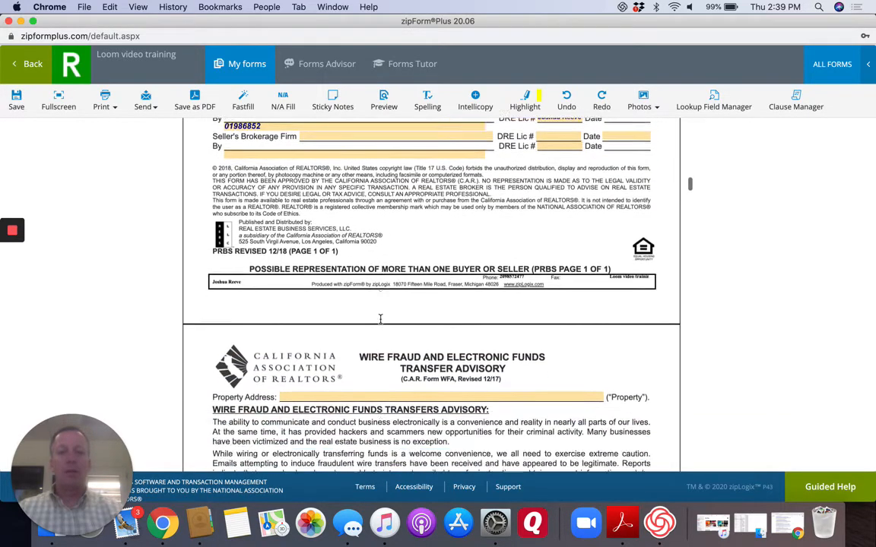
{"action": "scroll", "coordinate": [380, 319], "scroll_direction": "down", "scroll_amount": 20}
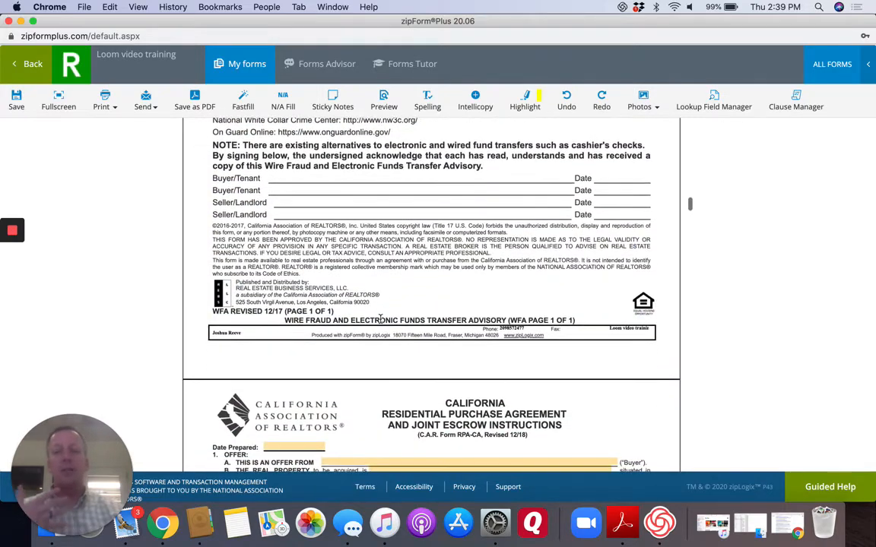
{"action": "scroll", "coordinate": [383, 319], "scroll_direction": "up", "scroll_amount": 4}
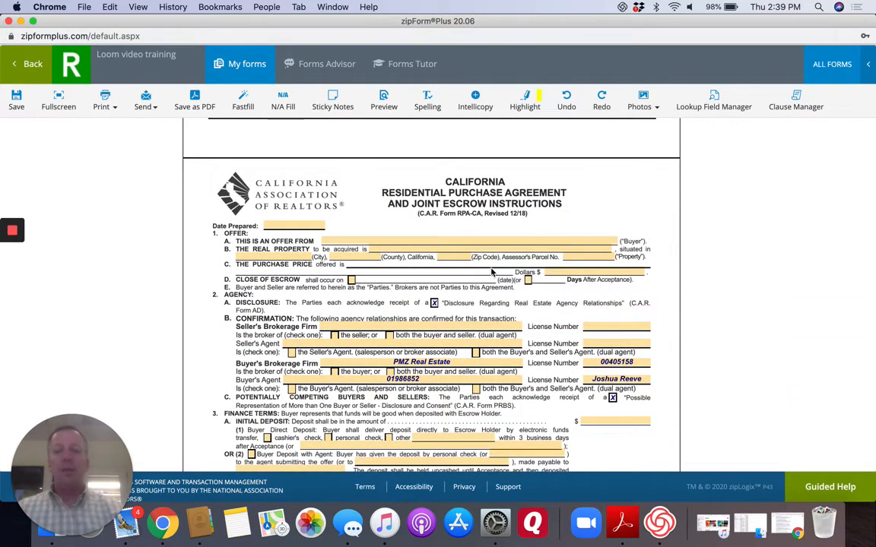
{"action": "left_click", "coordinate": [535, 280]}
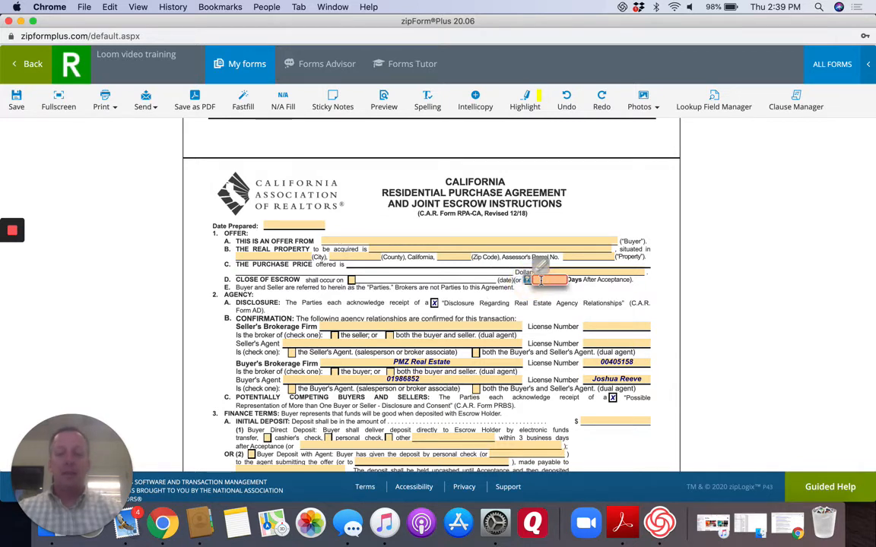
{"action": "type", "text": "35"}
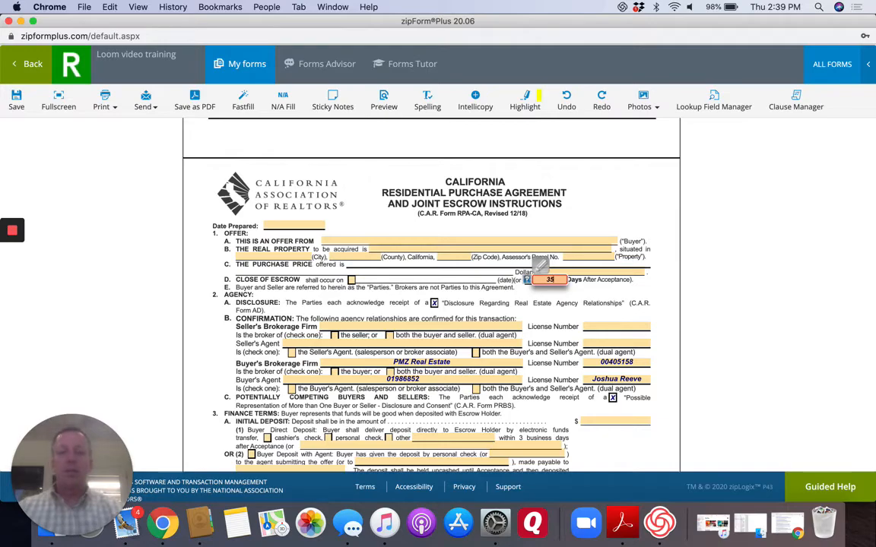
{"action": "key", "text": "Tab"}
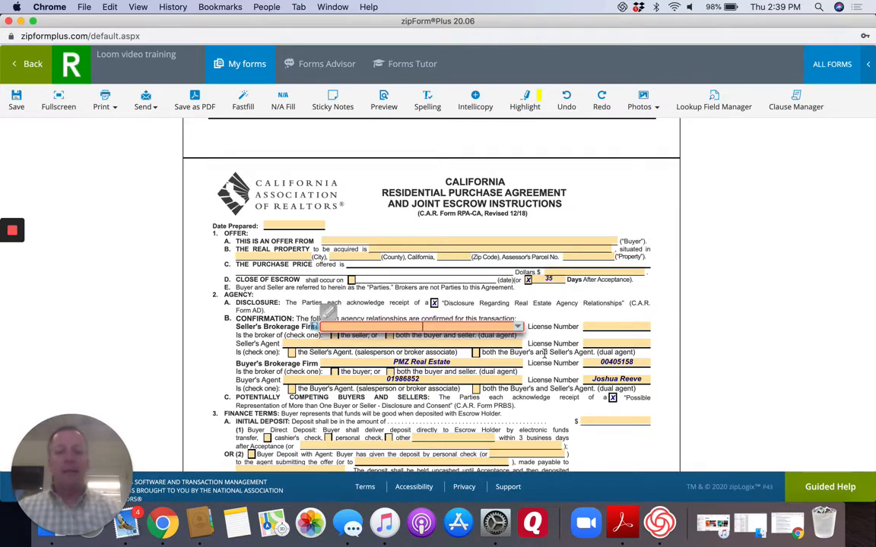
Allocate the natural hazard report to the seller, prepared by "Valley NHD", and the smoke alarm and water heater compliance costs to the seller.
{"action": "scroll", "coordinate": [544, 353], "scroll_direction": "down", "scroll_amount": 15}
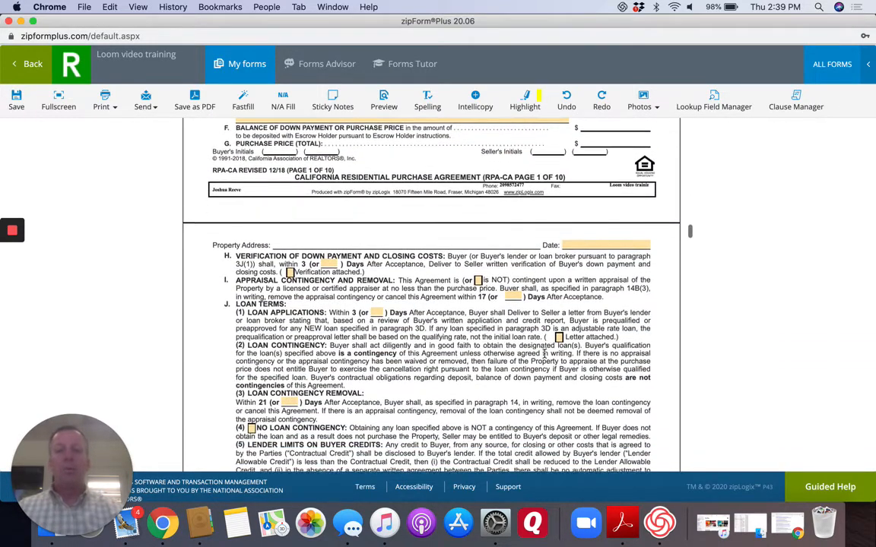
{"action": "scroll", "coordinate": [544, 353], "scroll_direction": "down", "scroll_amount": 12}
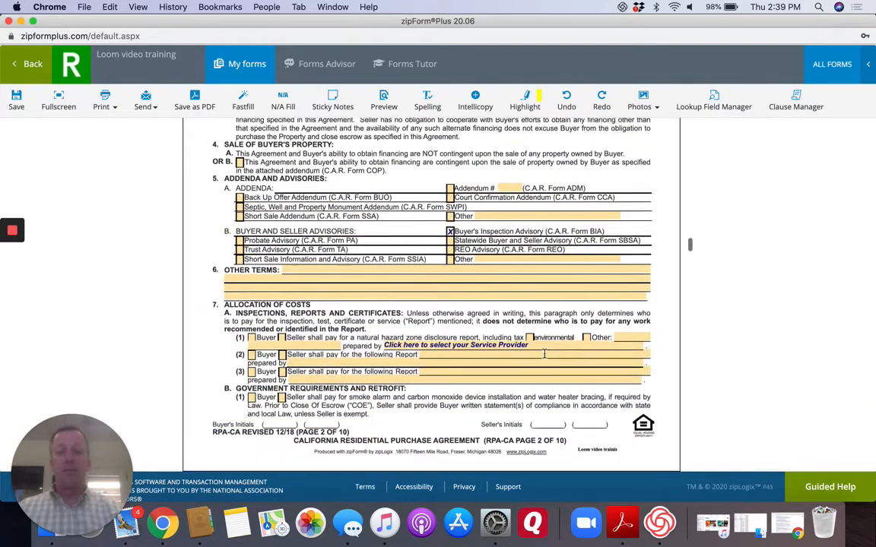
{"action": "scroll", "coordinate": [544, 353], "scroll_direction": "down", "scroll_amount": 3}
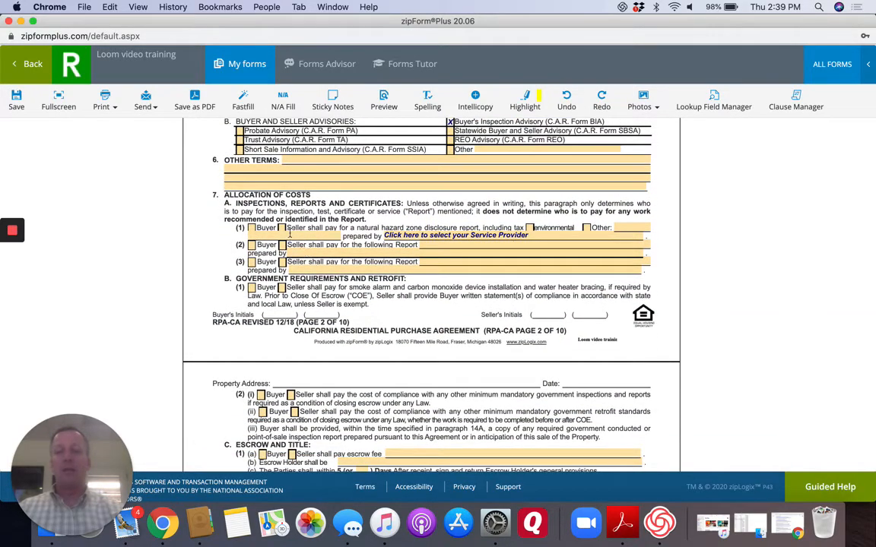
{"action": "left_click", "coordinate": [282, 228]}
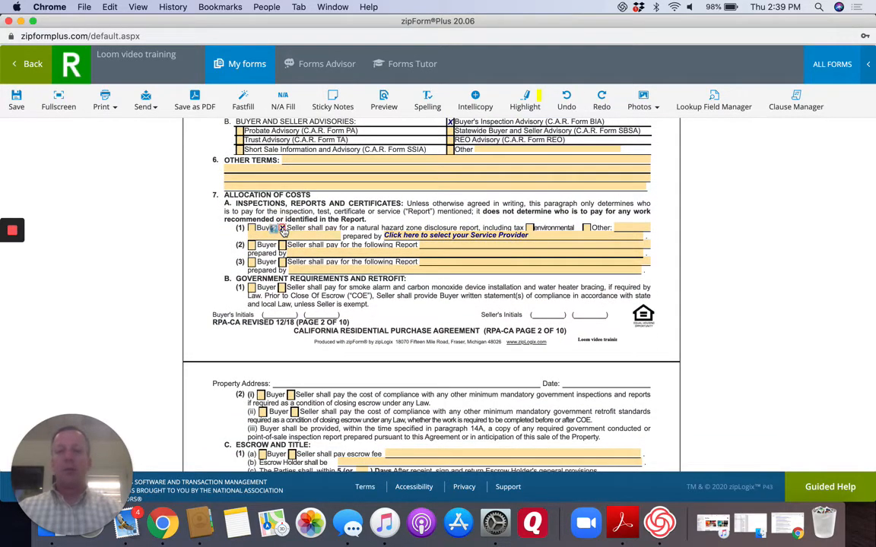
{"action": "left_click", "coordinate": [420, 234]}
{"action": "type", "text": "Valley N"}
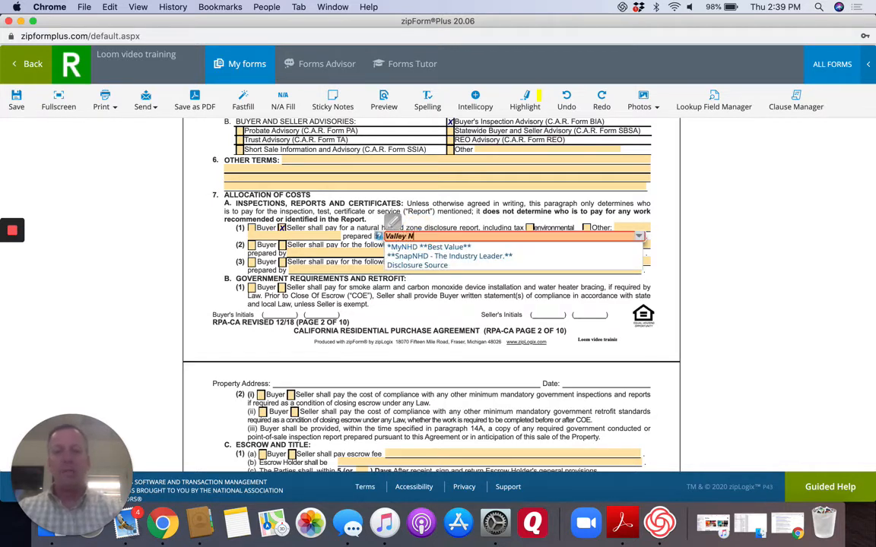
{"action": "type", "text": "HD"}
{"action": "key", "text": "Tab"}
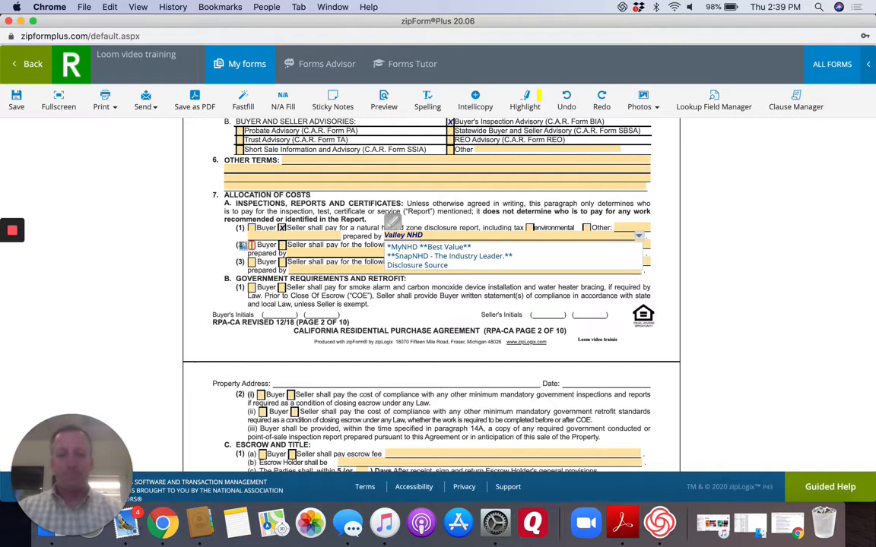
{"action": "left_click", "coordinate": [371, 322]}
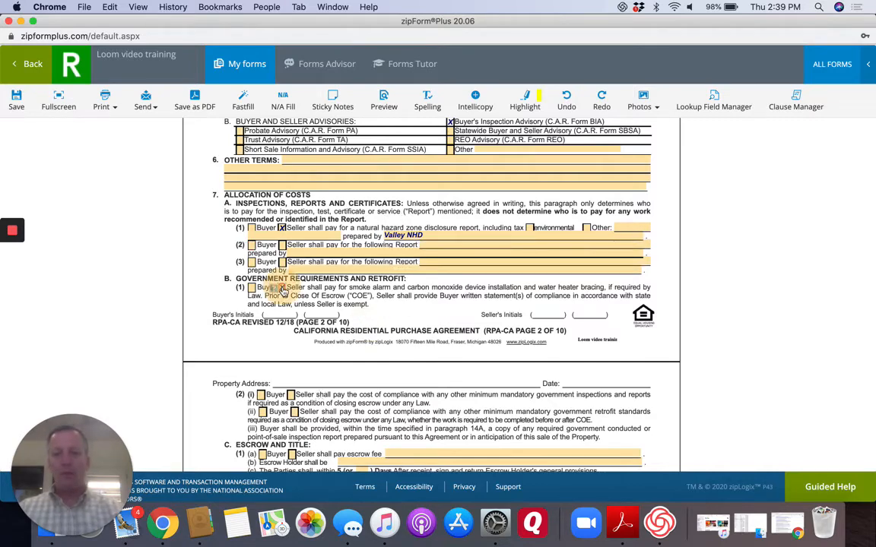
Split the escrow fee as "50/50 Between buyer and seller" and assign the owner's title insurance and county transfer tax to the seller.
{"action": "scroll", "coordinate": [345, 333], "scroll_direction": "down", "scroll_amount": 5}
{"action": "scroll", "coordinate": [345, 333], "scroll_direction": "down", "scroll_amount": 2}
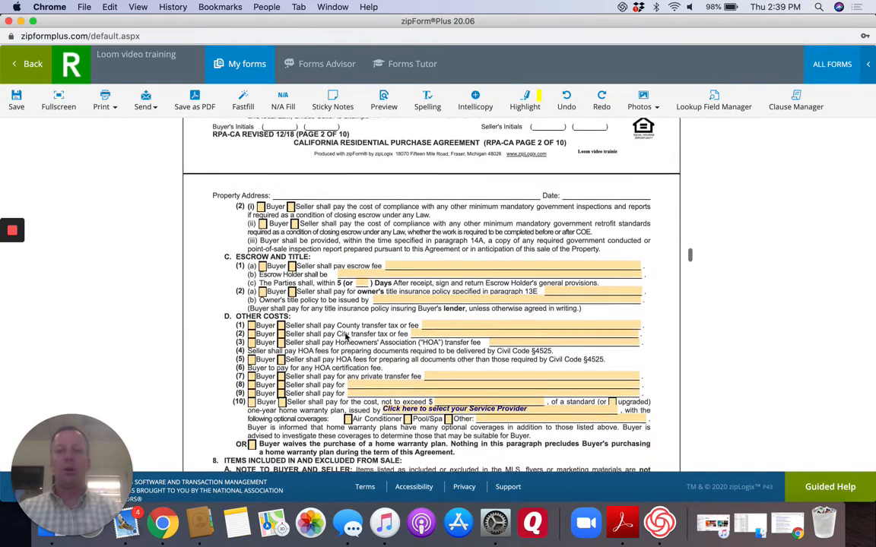
{"action": "left_click", "coordinate": [263, 229]}
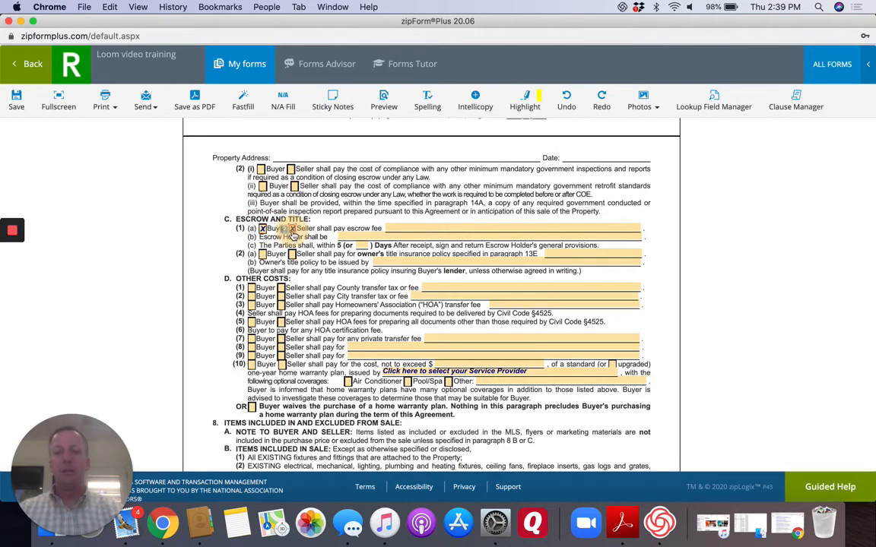
{"action": "left_click", "coordinate": [398, 228]}
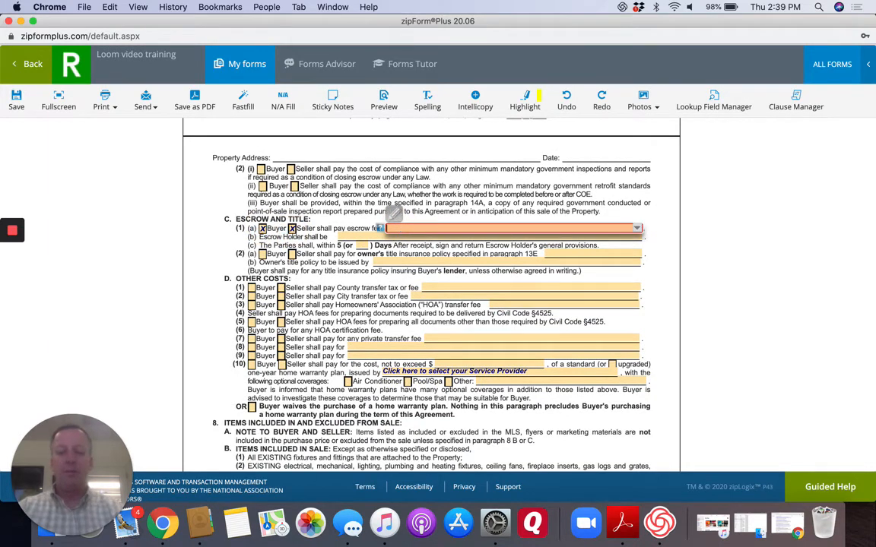
{"action": "type", "text": "50/"}
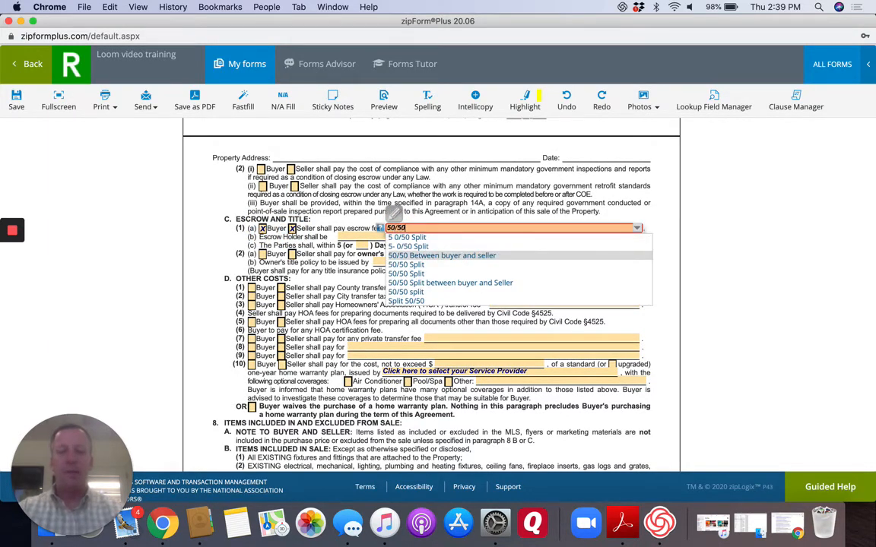
{"action": "type", "text": "50"}
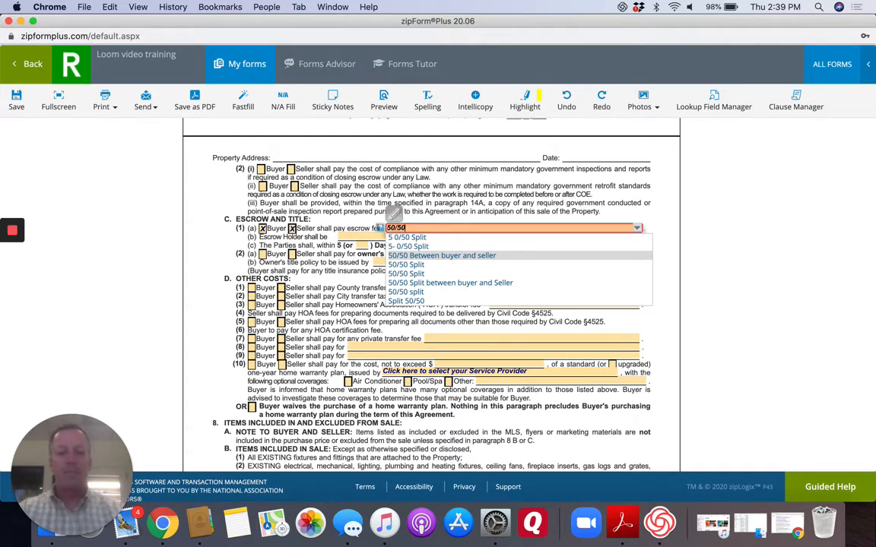
{"action": "key", "text": "Return"}
{"action": "left_click", "coordinate": [292, 254]}
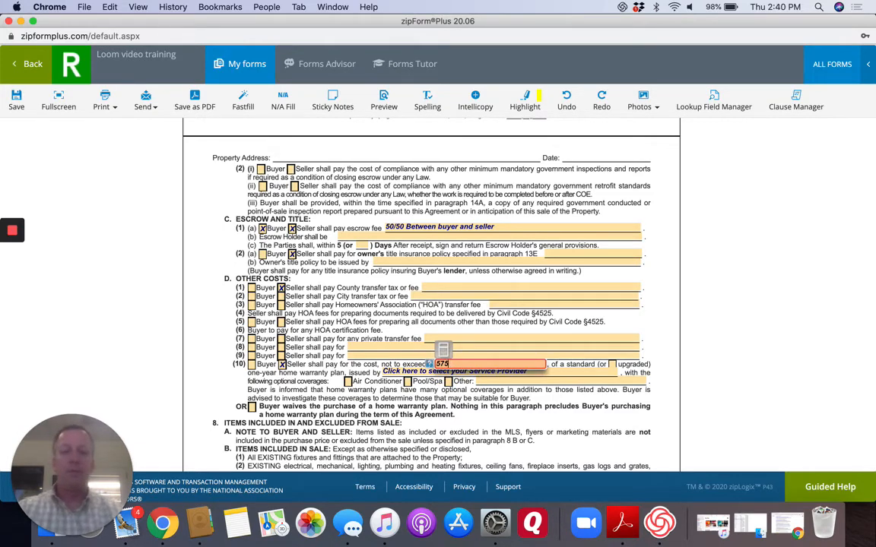
Have the seller pay up to $575.00 for an upgraded one-year home warranty plan with the optional Air Conditioner coverage.
{"action": "key", "text": "Tab"}
{"action": "left_click", "coordinate": [611, 365]}
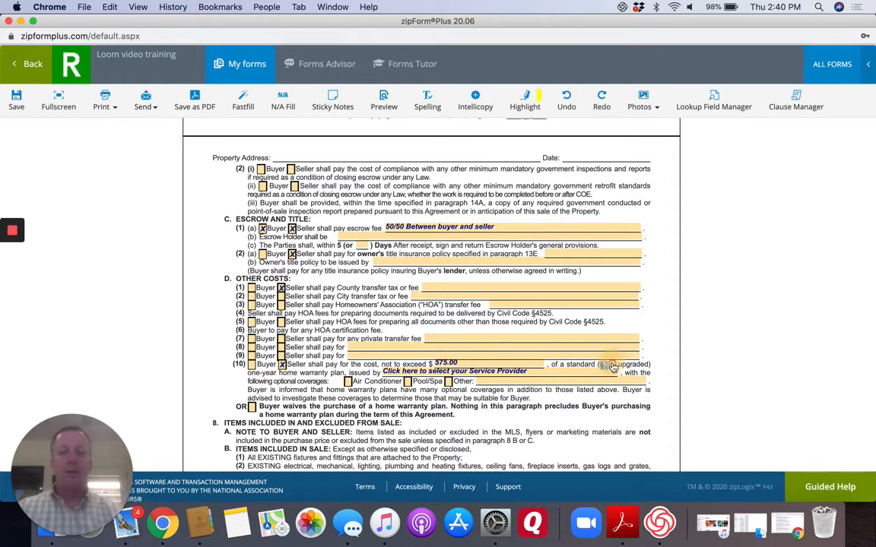
{"action": "left_click", "coordinate": [474, 372]}
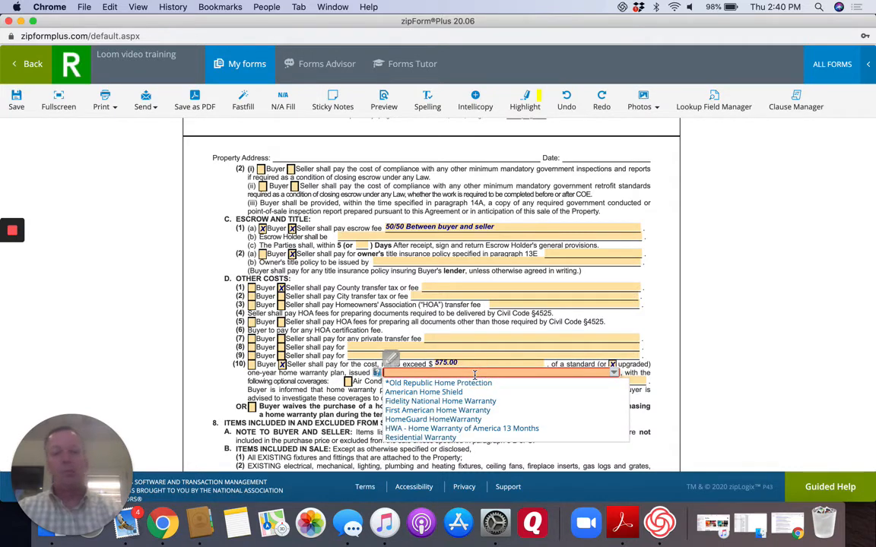
{"action": "left_click", "coordinate": [360, 419]}
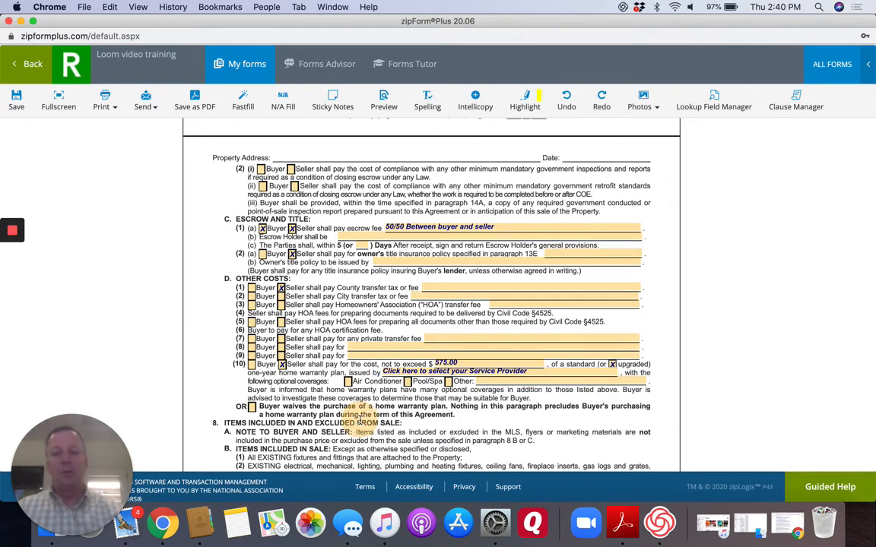
{"action": "left_click", "coordinate": [347, 382]}
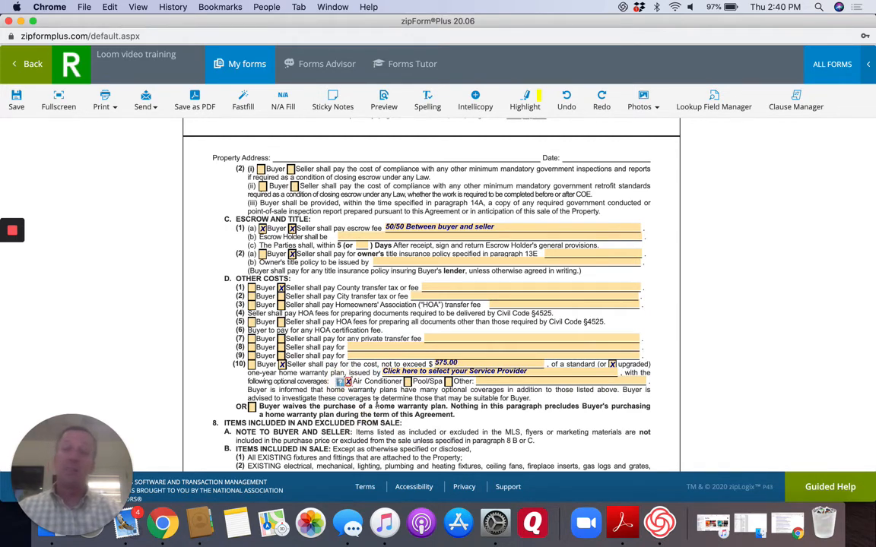
{"action": "scroll", "coordinate": [376, 405], "scroll_direction": "down", "scroll_amount": 10}
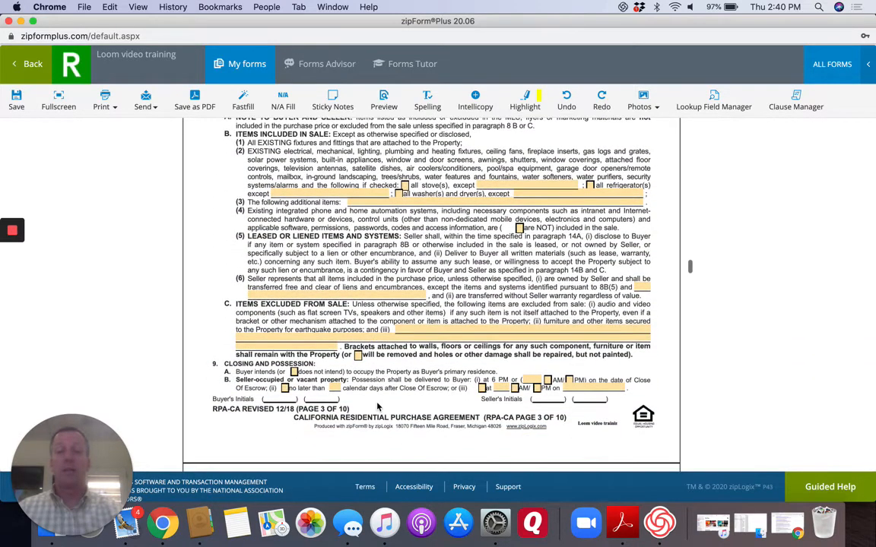
Set possession of a seller-occupied or vacant property to 2 PM on the date of close of escrow in paragraph 9B.
{"action": "scroll", "coordinate": [377, 407], "scroll_direction": "down", "scroll_amount": 1}
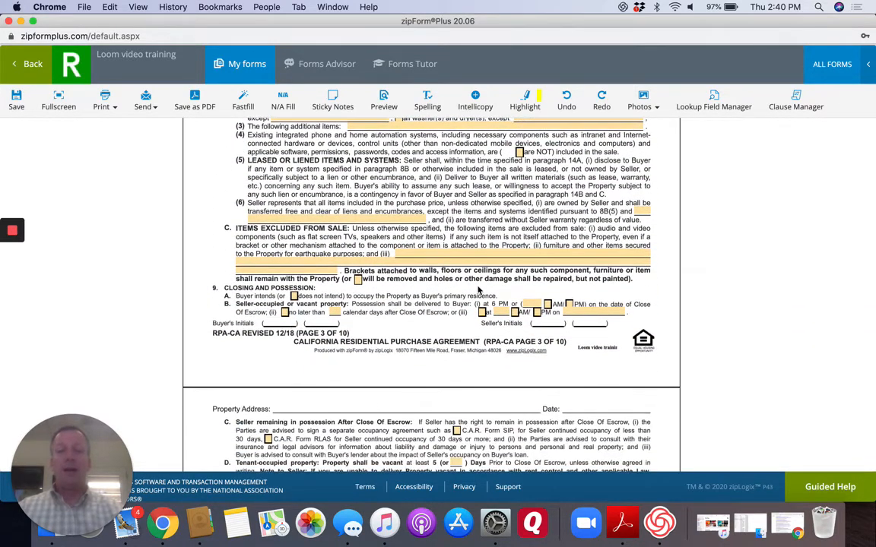
{"action": "left_click", "coordinate": [529, 303]}
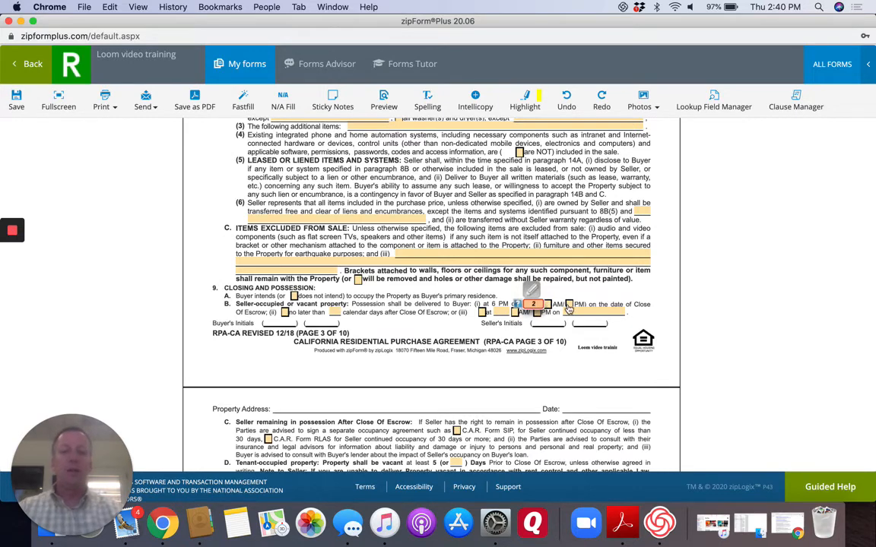
{"action": "left_click", "coordinate": [568, 303]}
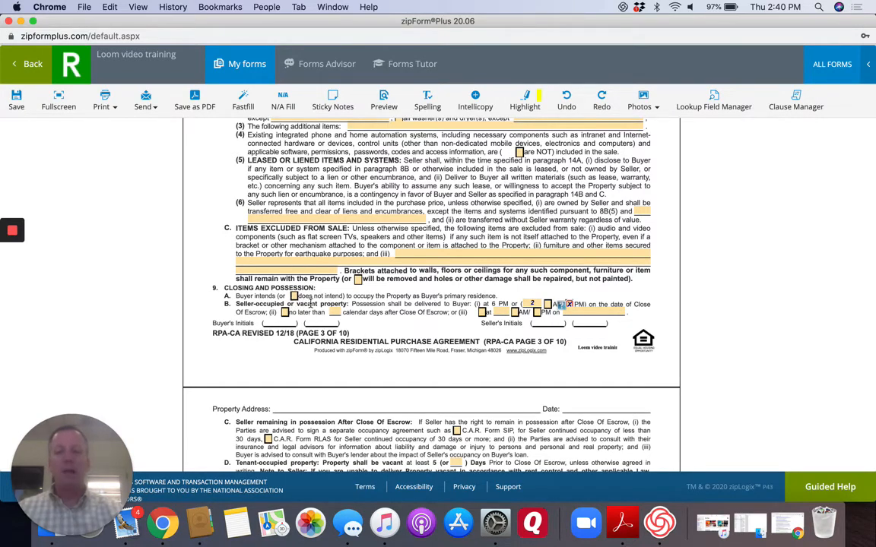
Enter the buyer's agent's name as the person authorized to receive the signed offer in paragraph 31, Expiration of Offer.
{"action": "scroll", "coordinate": [349, 332], "scroll_direction": "down", "scroll_amount": 2}
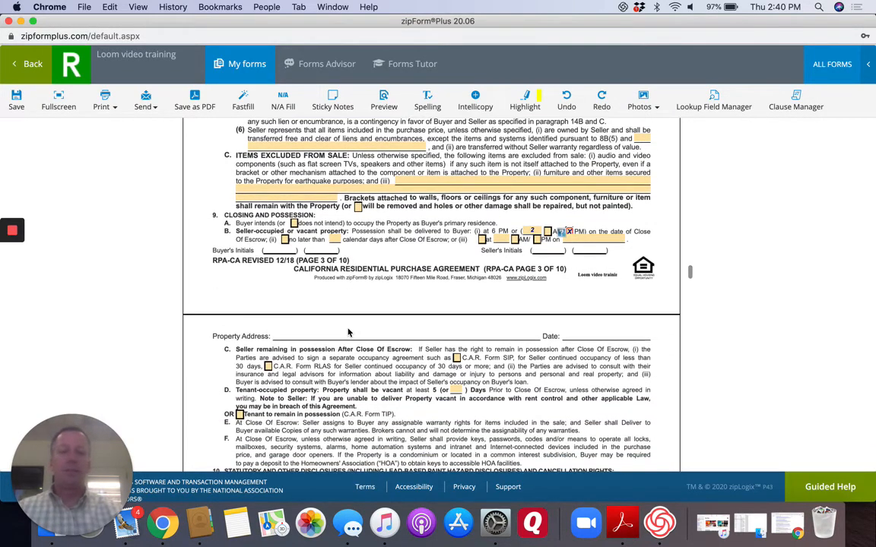
{"action": "scroll", "coordinate": [348, 332], "scroll_direction": "down", "scroll_amount": 1}
{"action": "scroll", "coordinate": [349, 332], "scroll_direction": "down", "scroll_amount": 1}
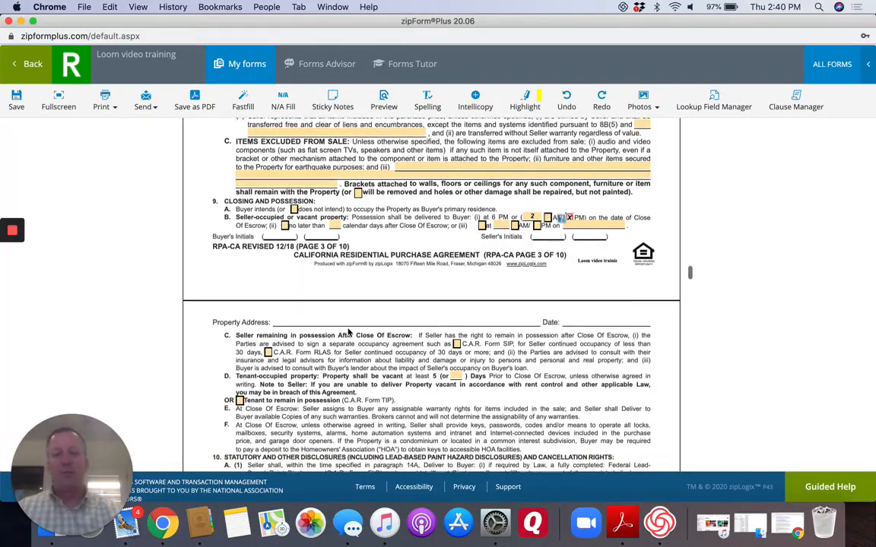
{"action": "scroll", "coordinate": [349, 332], "scroll_direction": "down", "scroll_amount": 20}
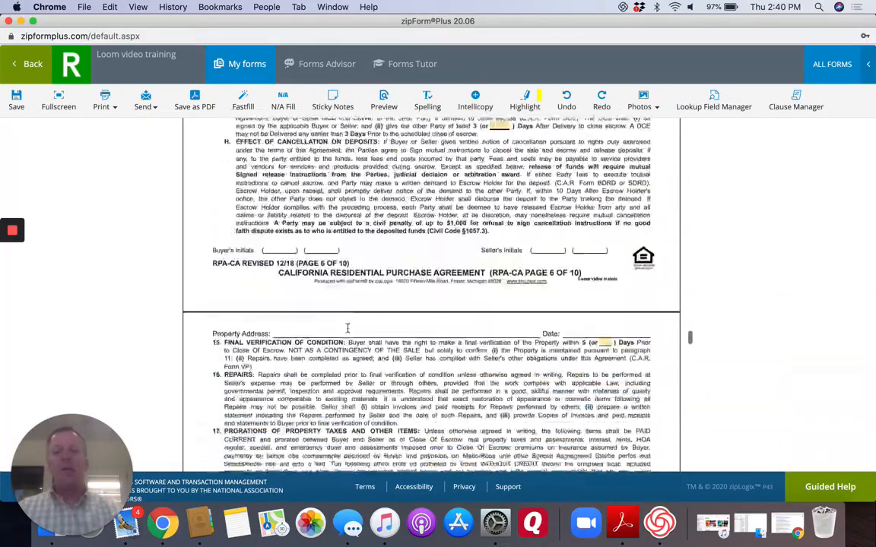
{"action": "scroll", "coordinate": [348, 328], "scroll_direction": "down", "scroll_amount": 20}
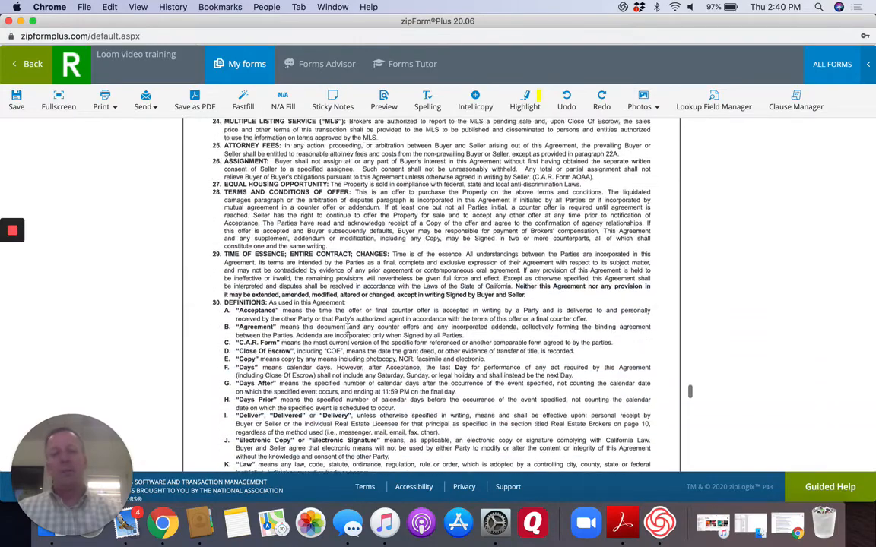
{"action": "scroll", "coordinate": [347, 326], "scroll_direction": "down", "scroll_amount": 10}
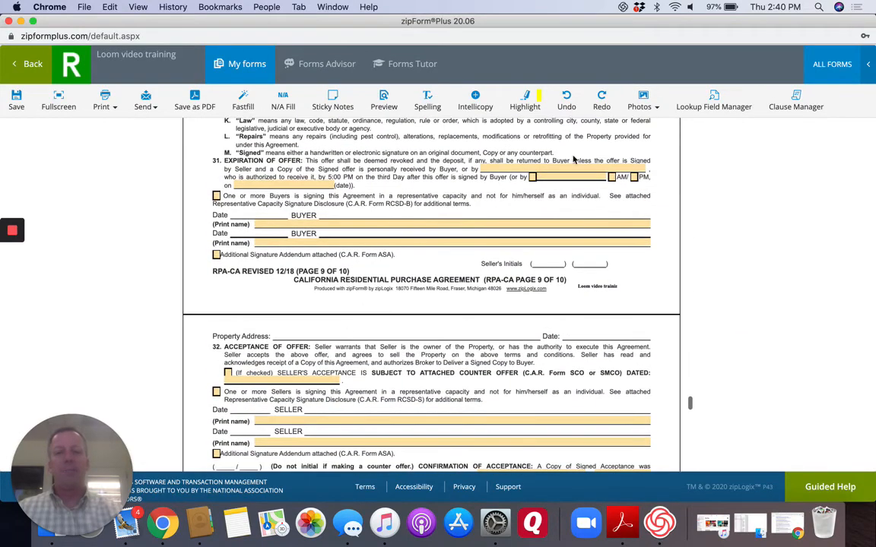
{"action": "left_click", "coordinate": [528, 168]}
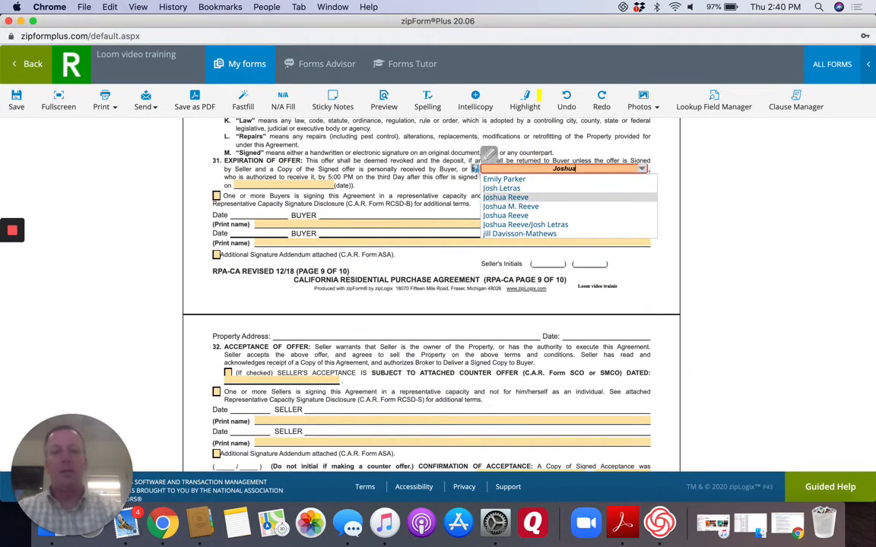
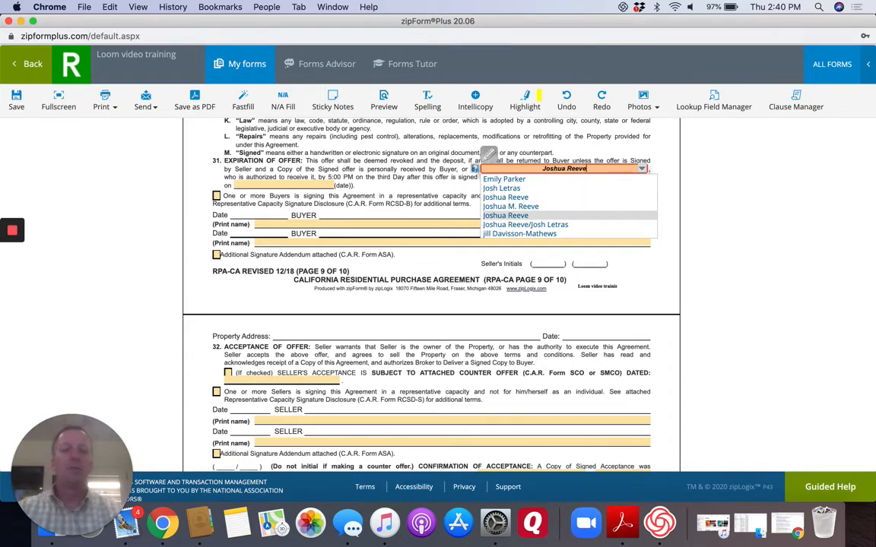
{"action": "key", "text": "Return"}
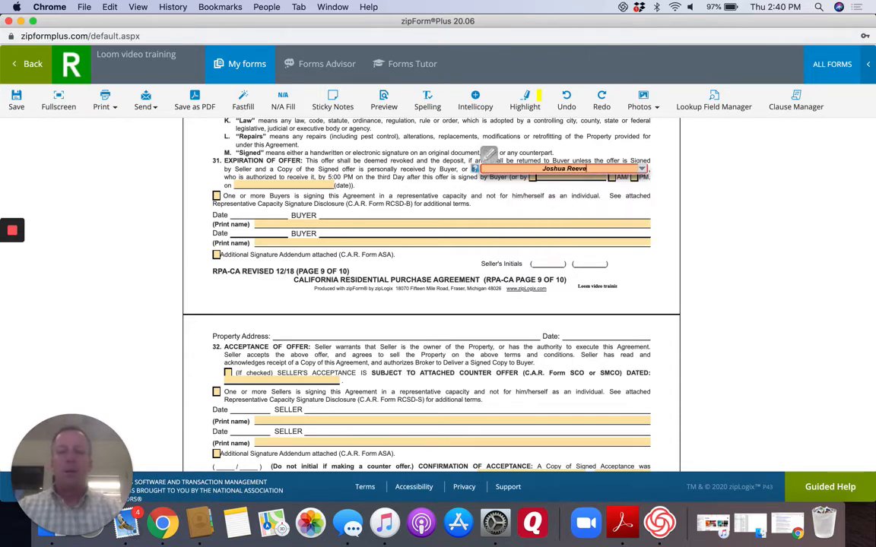
Fill in the buyer's brokerage street address in the Real Estate Brokers section, using the matching saved entry.
{"action": "scroll", "coordinate": [388, 241], "scroll_direction": "down", "scroll_amount": 10}
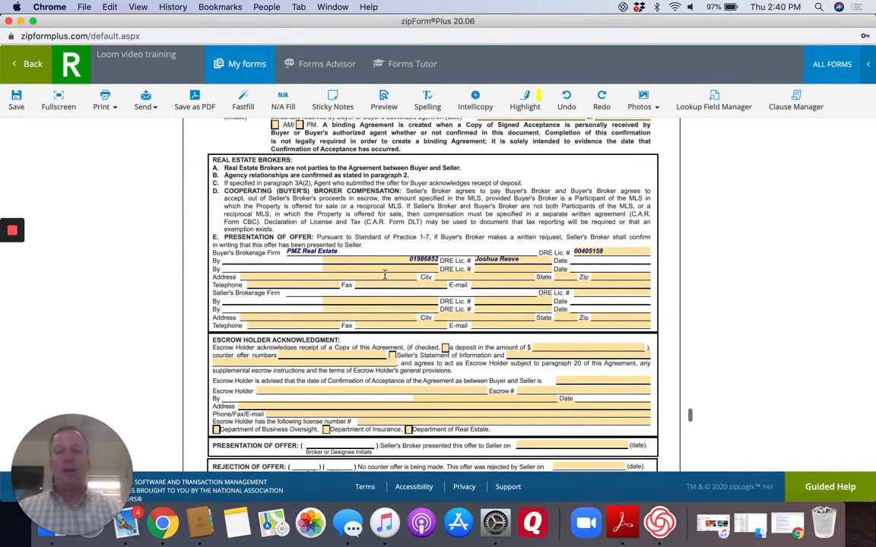
{"action": "left_click", "coordinate": [278, 277]}
{"action": "type", "text": "16"}
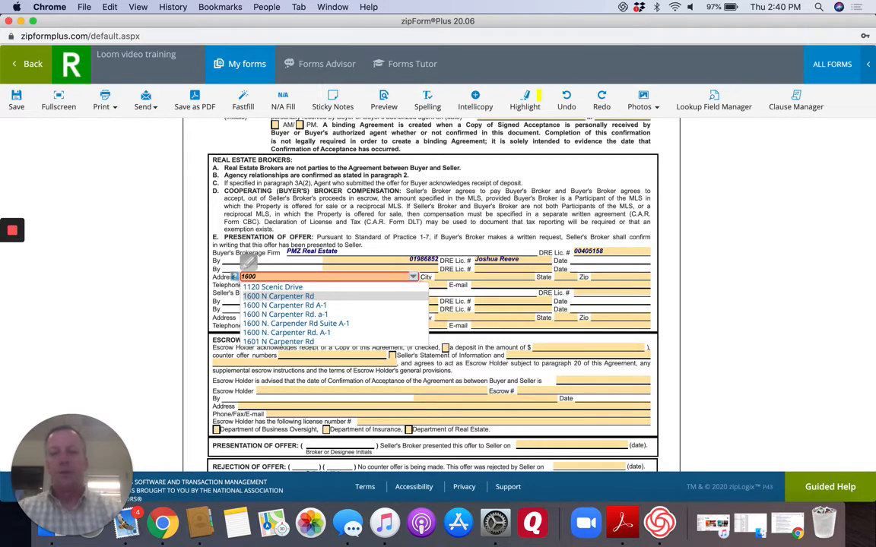
{"action": "type", "text": "00"}
{"action": "left_click", "coordinate": [285, 304]}
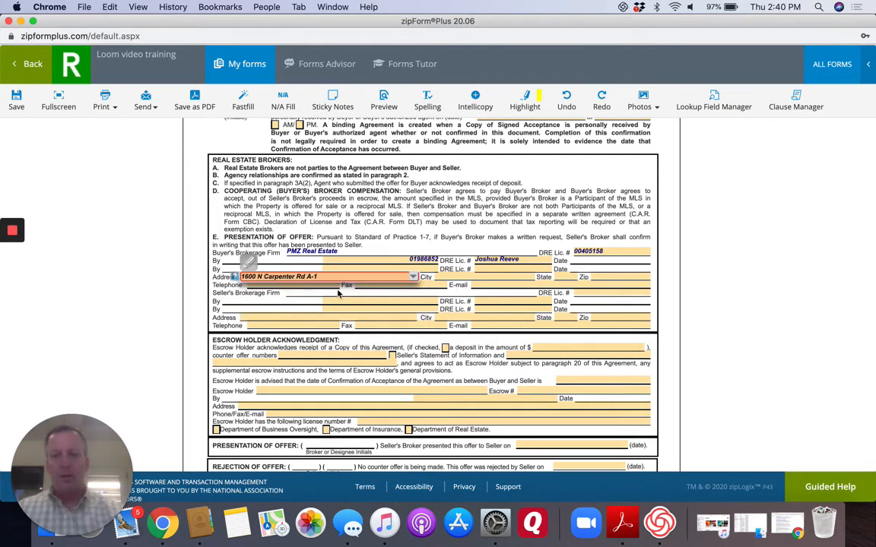
Complete the buyer's brokerage address with its city, state and ZIP code.
{"action": "left_click", "coordinate": [454, 277]}
{"action": "type", "text": "Modesto"}
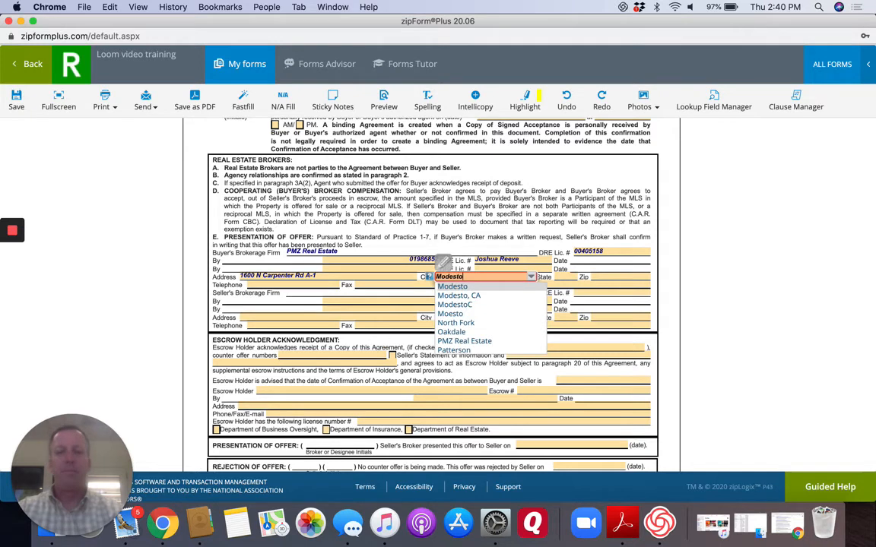
{"action": "key", "text": "Return"}
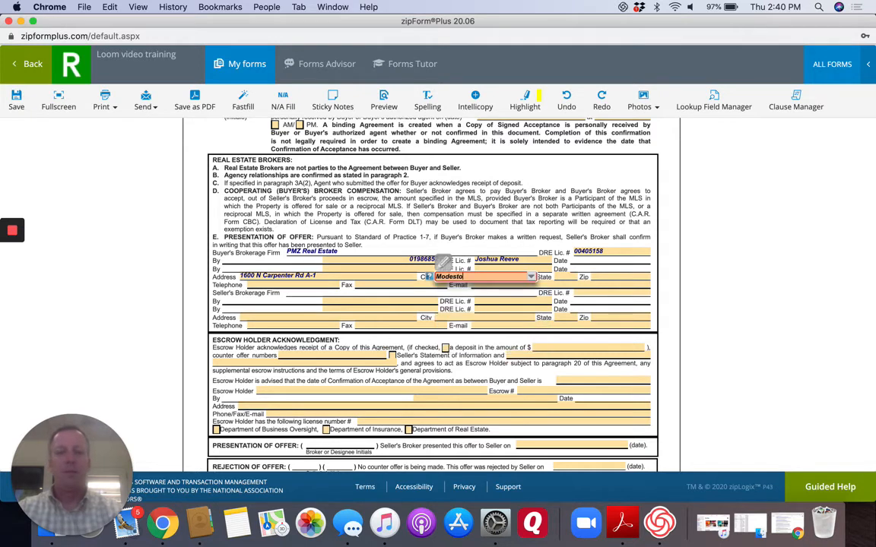
{"action": "key", "text": "Tab"}
{"action": "type", "text": "C"}
{"action": "key", "text": "Tab"}
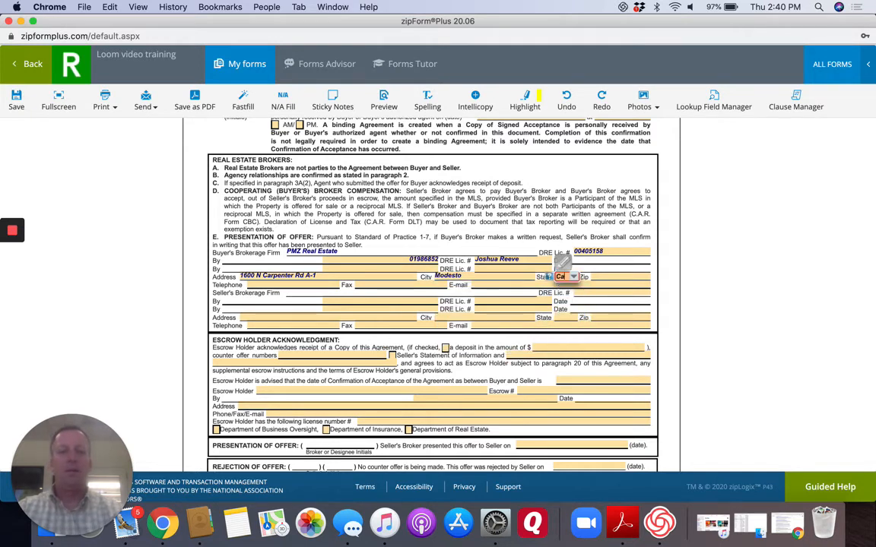
{"action": "type", "text": "95351"}
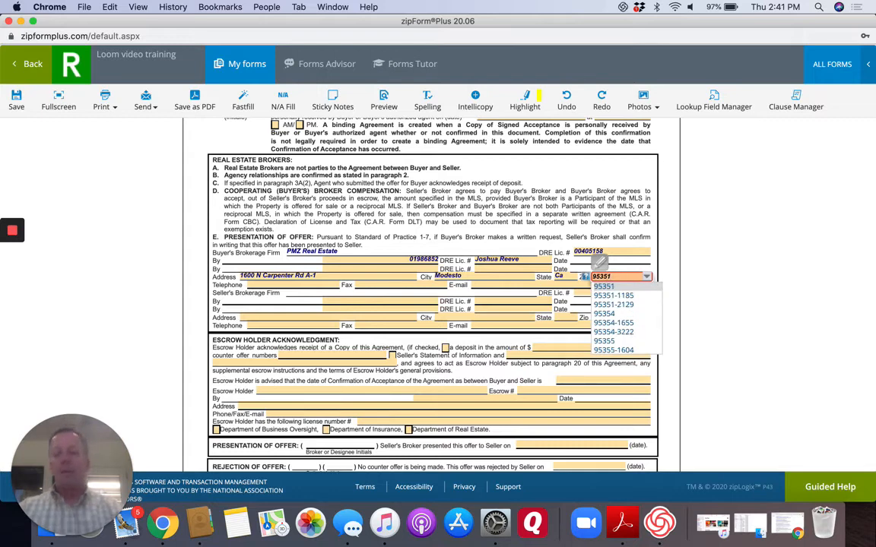
{"action": "key", "text": "Return"}
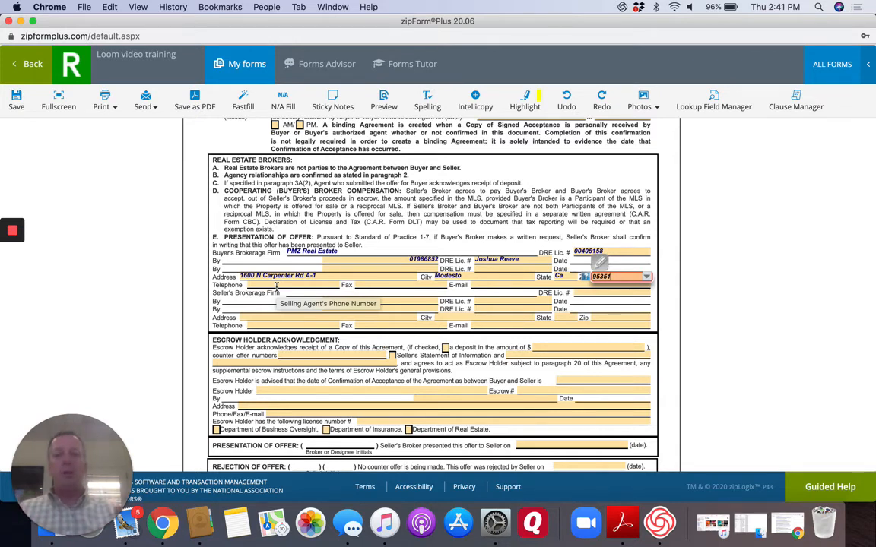
Save the purchase agreement and leave the template, returning to the list of templates.
{"action": "left_click", "coordinate": [17, 99]}
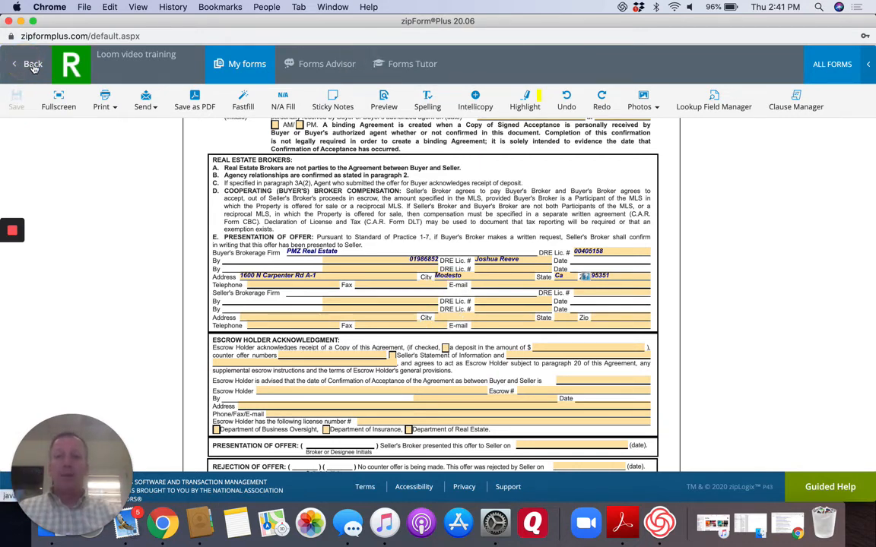
{"action": "left_click", "coordinate": [33, 65]}
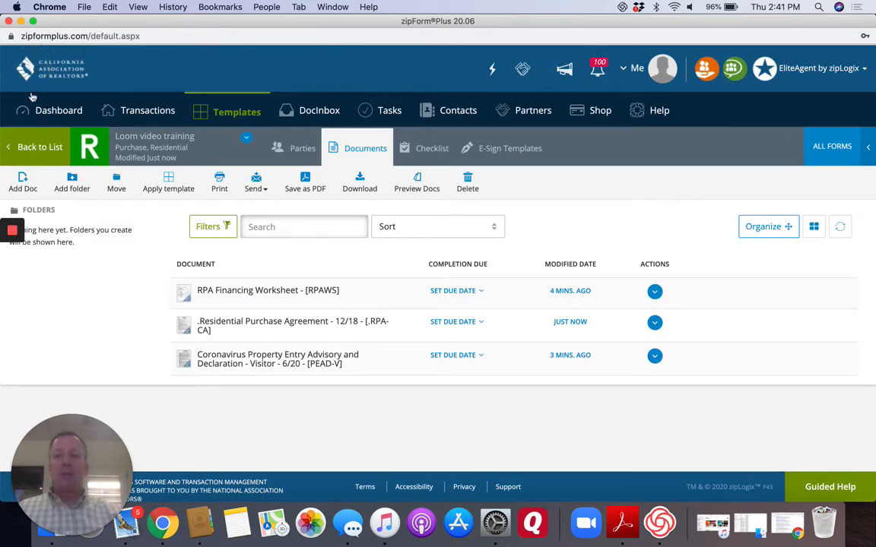
{"action": "left_click", "coordinate": [34, 148]}
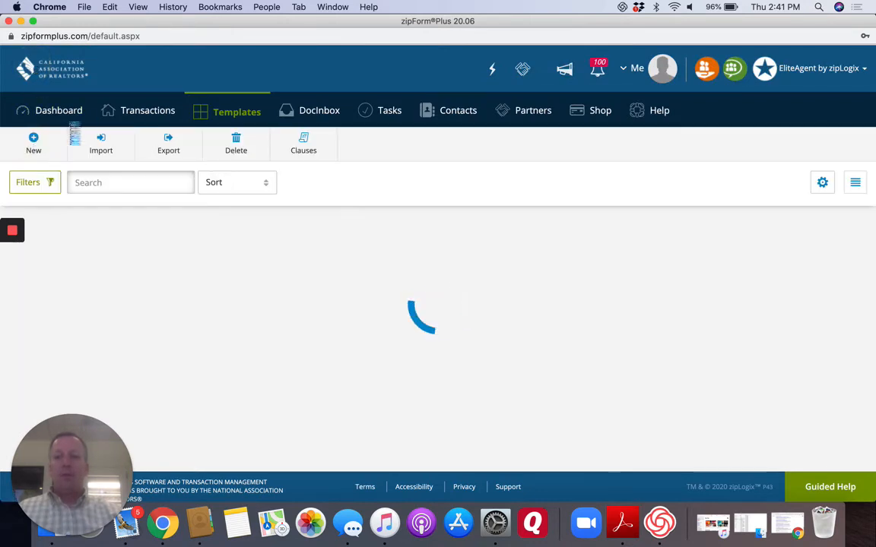
Start a new purchase or offer transaction named "loom" in the Residential category.
{"action": "left_click", "coordinate": [141, 115]}
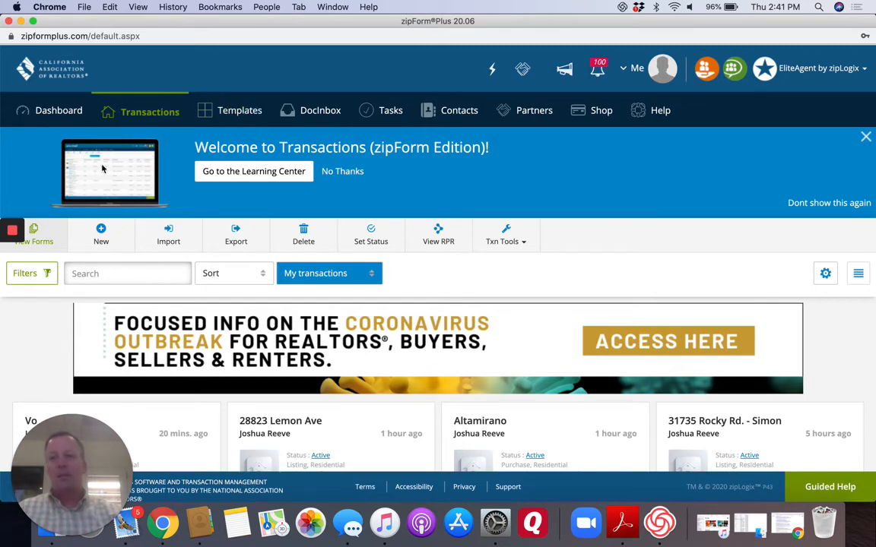
{"action": "left_click", "coordinate": [103, 230]}
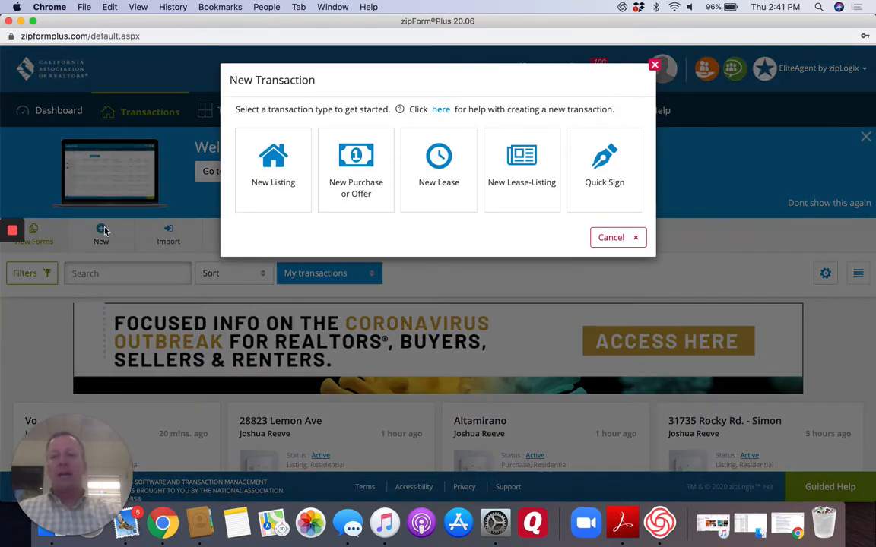
{"action": "left_click", "coordinate": [357, 165]}
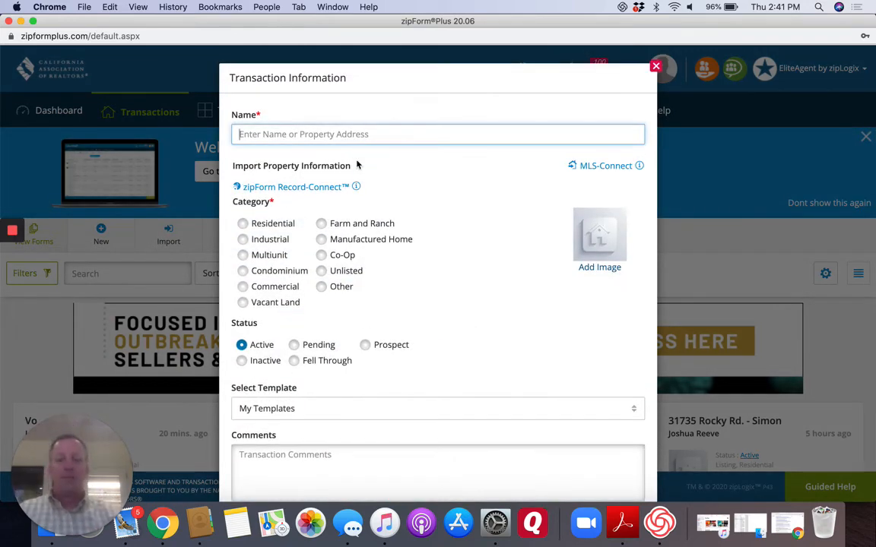
{"action": "type", "text": "loom"}
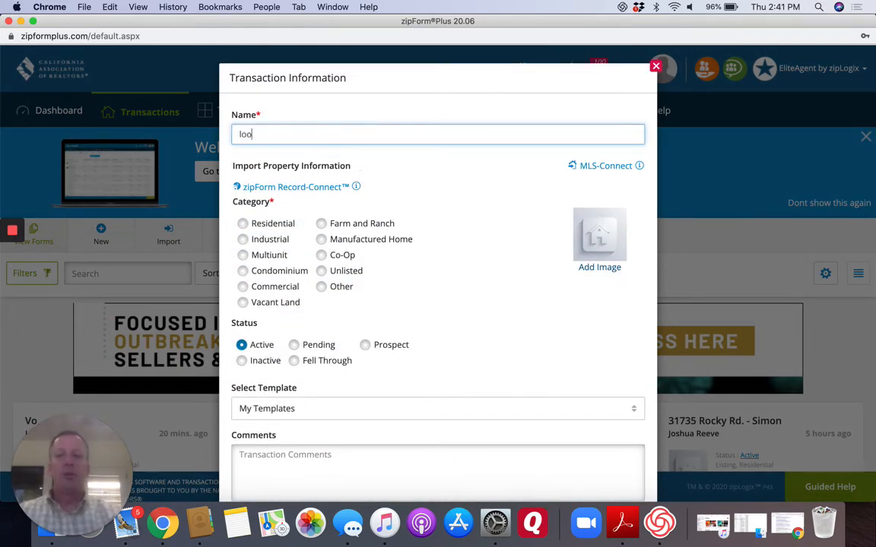
{"action": "left_click", "coordinate": [243, 224]}
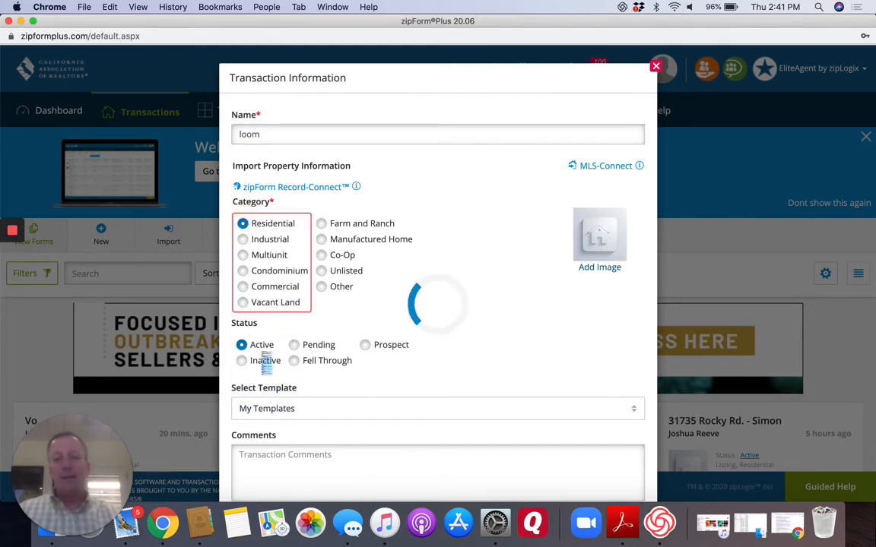
Assign the "Personal - Loom video training" template to the transaction and save it.
{"action": "left_click", "coordinate": [266, 410]}
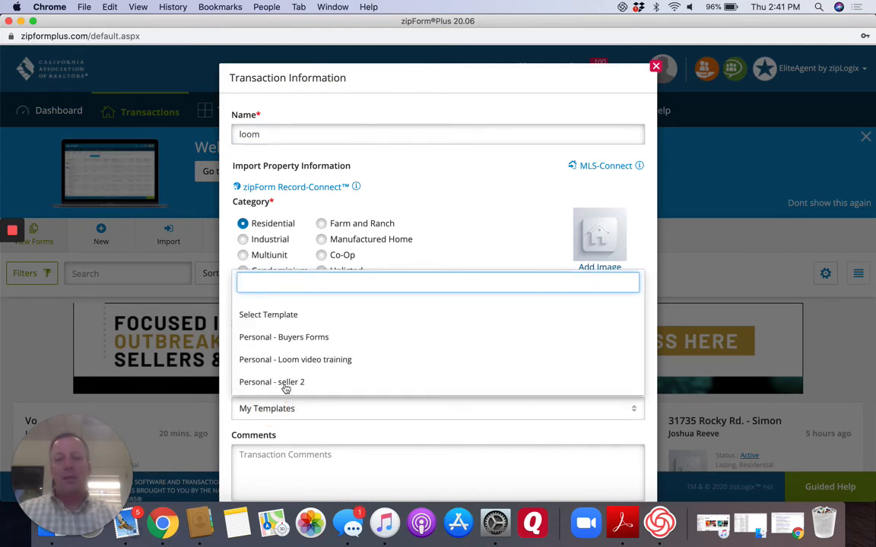
{"action": "left_click", "coordinate": [296, 361]}
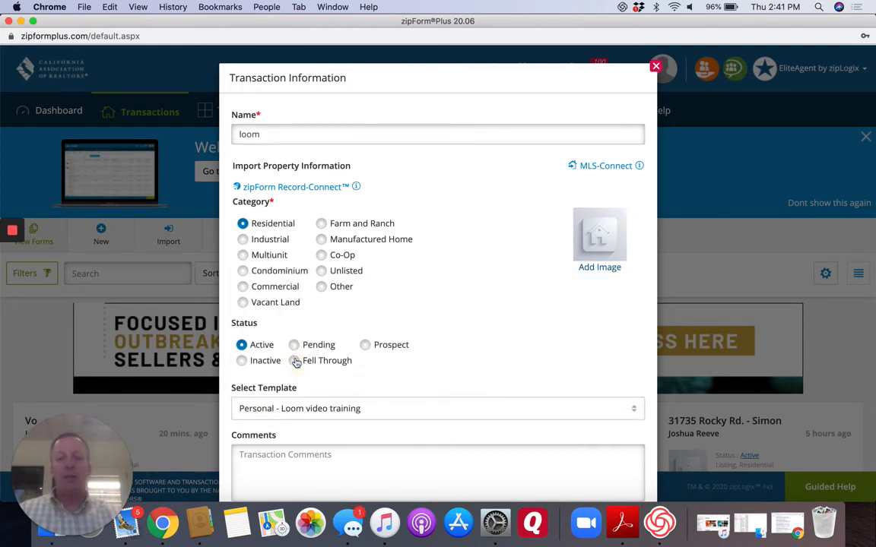
{"action": "scroll", "coordinate": [399, 369], "scroll_direction": "down", "scroll_amount": 2}
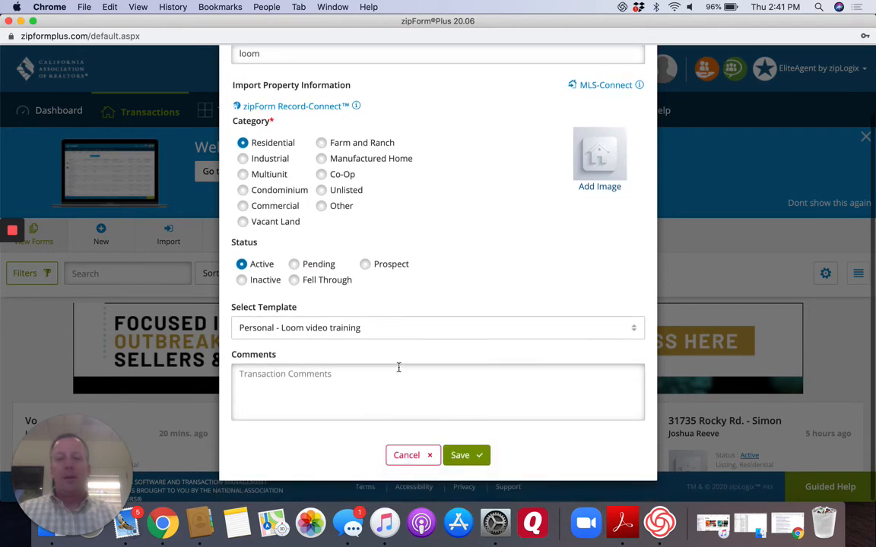
{"action": "left_click", "coordinate": [463, 456]}
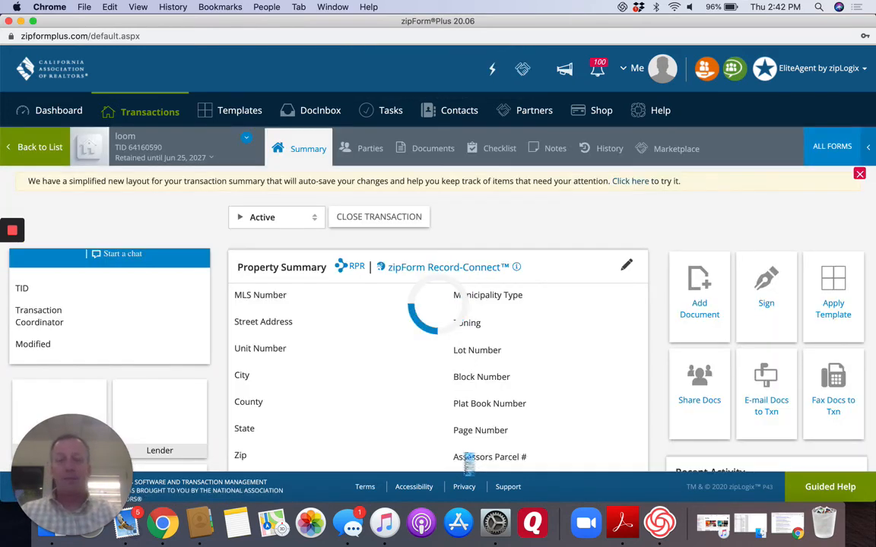
Examine the new transaction's documents and its RPA Financing Worksheet, then return to the document list.
{"action": "left_click", "coordinate": [430, 150]}
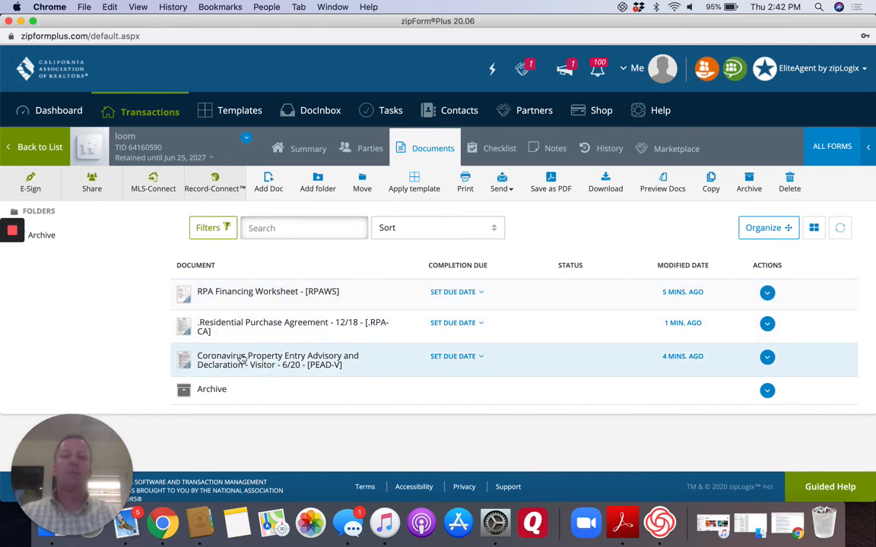
{"action": "left_click", "coordinate": [255, 292]}
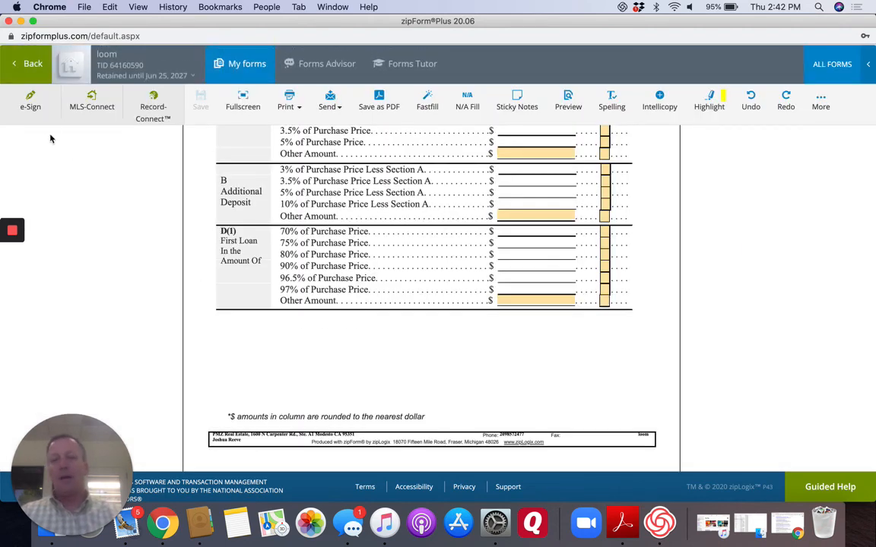
{"action": "left_click", "coordinate": [23, 63]}
Open the transaction's Residential Purchase Agreement and check the prefilled disclosures, brokerage details and close of escrow term.
{"action": "left_click", "coordinate": [254, 332]}
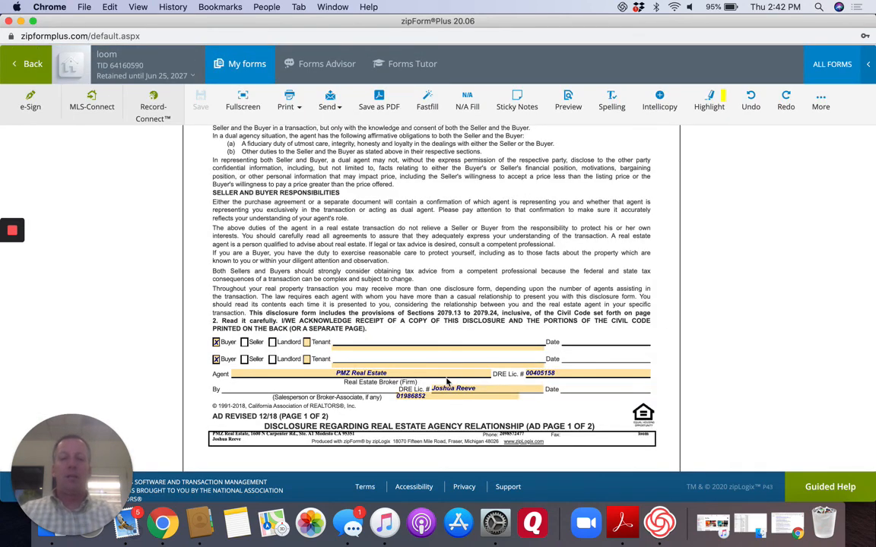
{"action": "scroll", "coordinate": [447, 382], "scroll_direction": "down", "scroll_amount": 20}
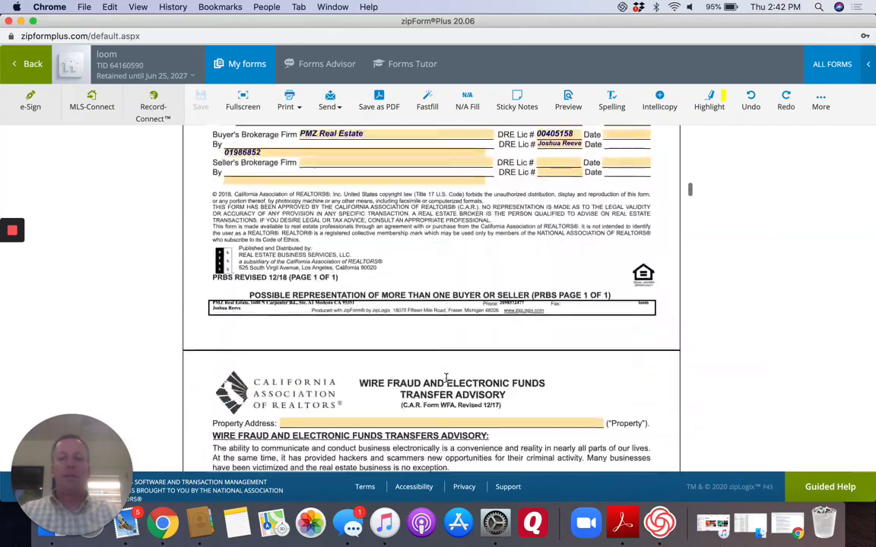
{"action": "scroll", "coordinate": [446, 378], "scroll_direction": "down", "scroll_amount": 20}
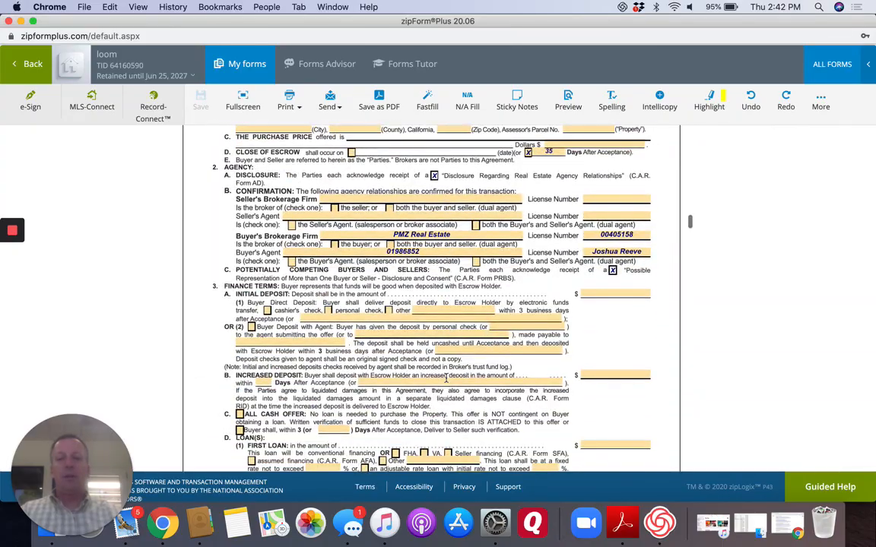
{"action": "scroll", "coordinate": [447, 378], "scroll_direction": "up", "scroll_amount": 3}
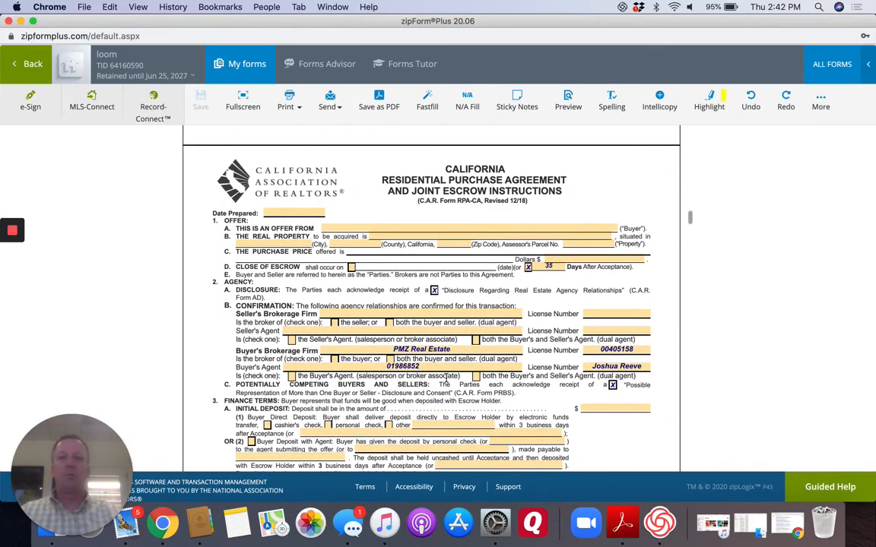